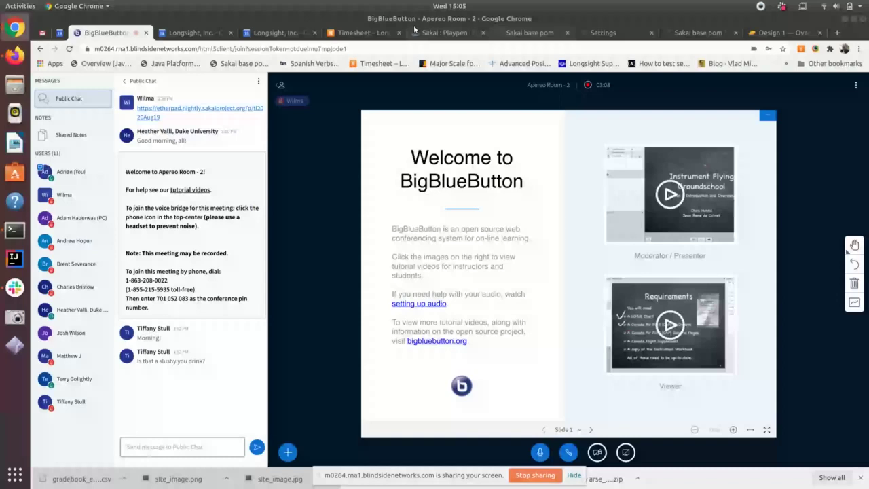
Switch to the Sakai Playpen site and open the Dashboard of the personal Home site
left_click(415, 29)
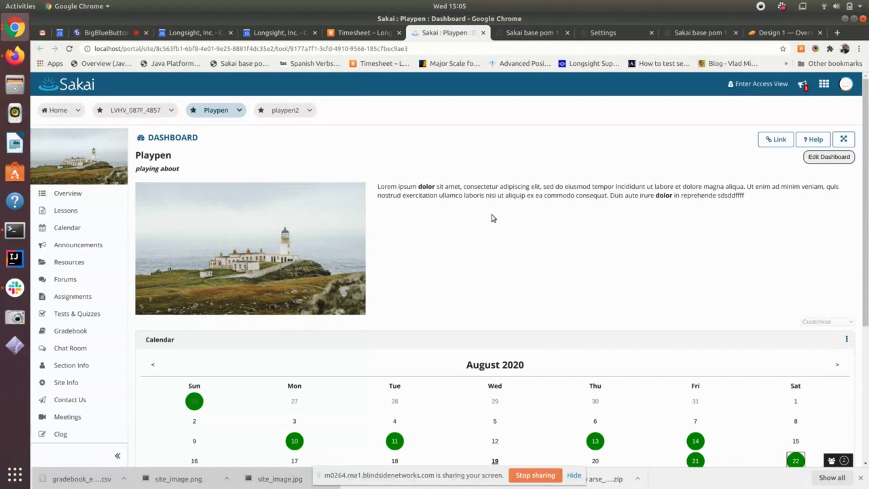
scroll(430, 242, "down", 1)
scroll(430, 242, "up", 1)
left_click(68, 110)
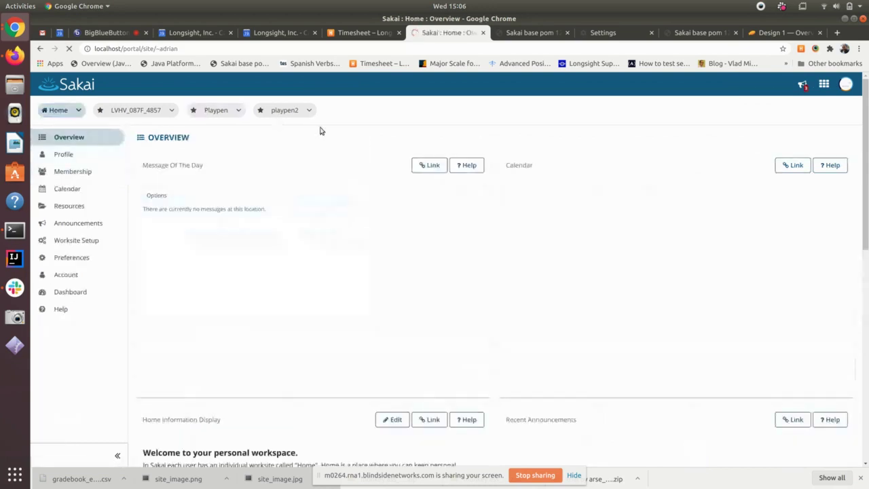
left_click(61, 294)
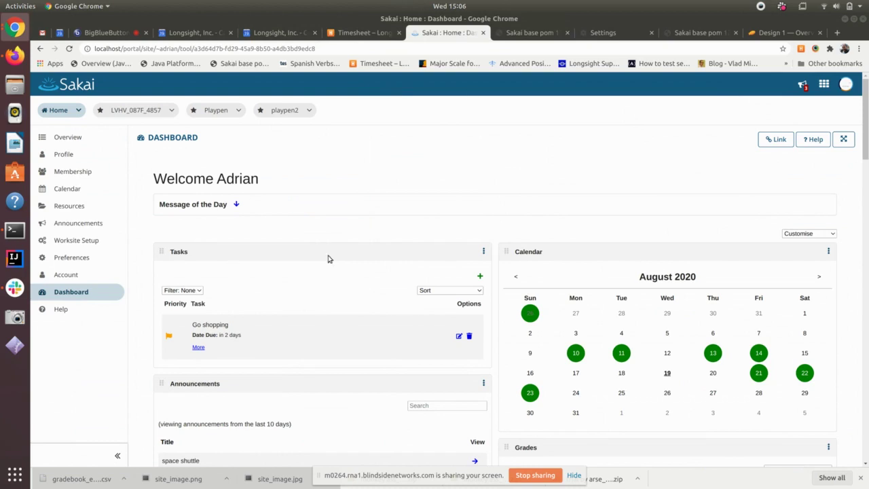
scroll(328, 258, "down", 2)
scroll(328, 258, "up", 2)
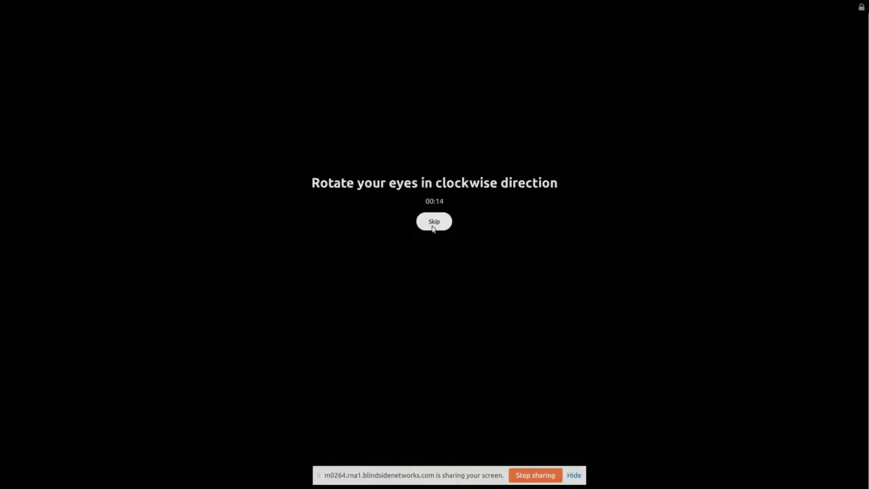
Skip the eye-exercise break and shut down the break reminder
left_click(432, 222)
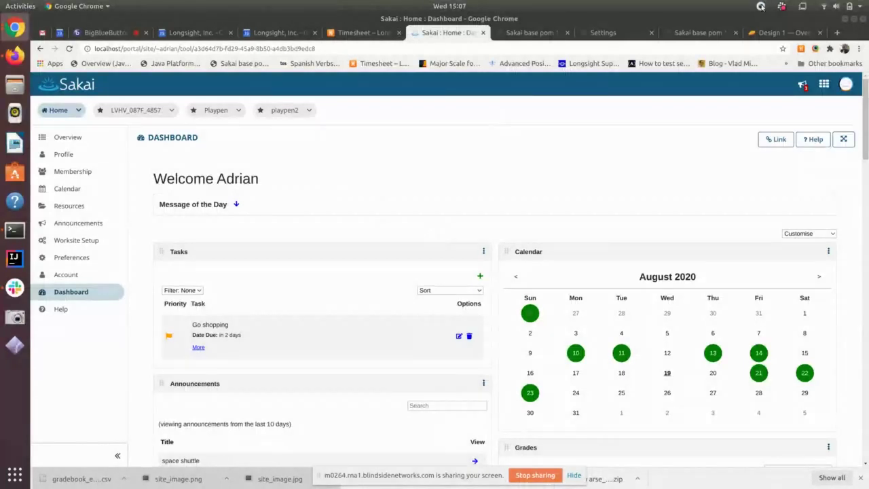
left_click(761, 6)
left_click(788, 128)
Expand the details of the "Go shopping" task in the Tasks widget
scroll(417, 226, "down", 2)
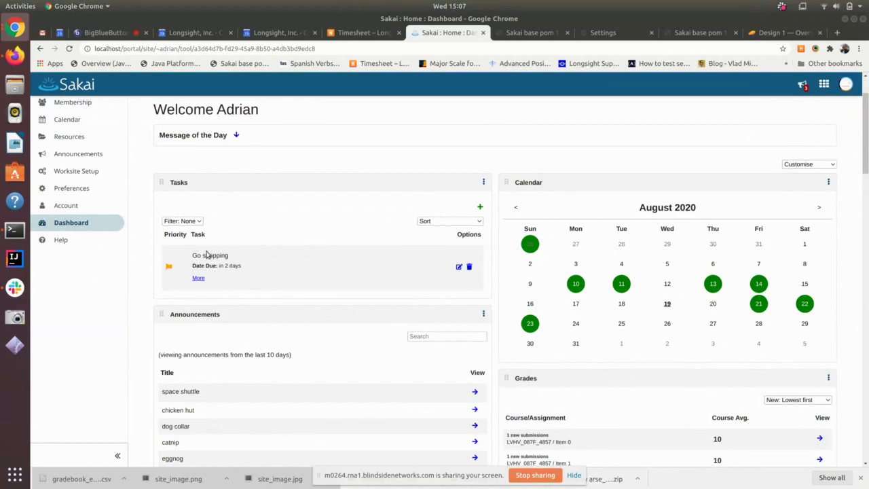
left_click(199, 278)
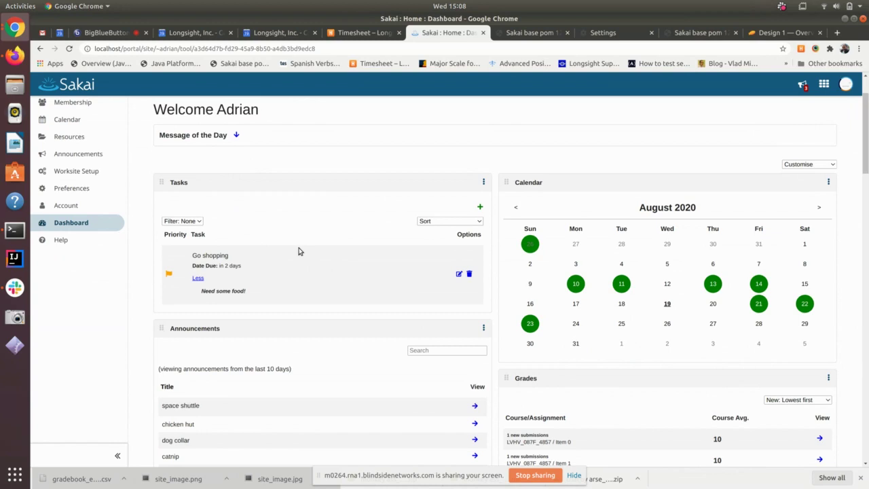
scroll(591, 200, "down", 3)
scroll(591, 147, "up", 3)
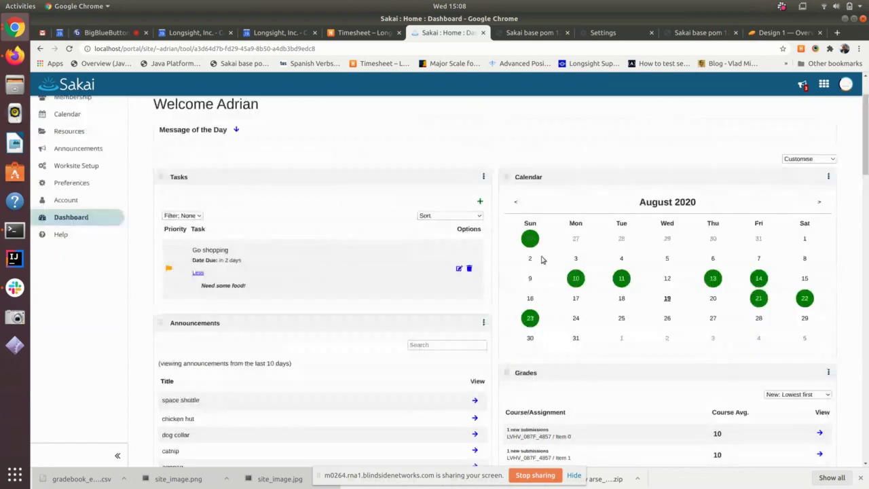
View the Calendar widget's events for August 21, 14 and 22, and page the calendar to July 2020
left_click(759, 300)
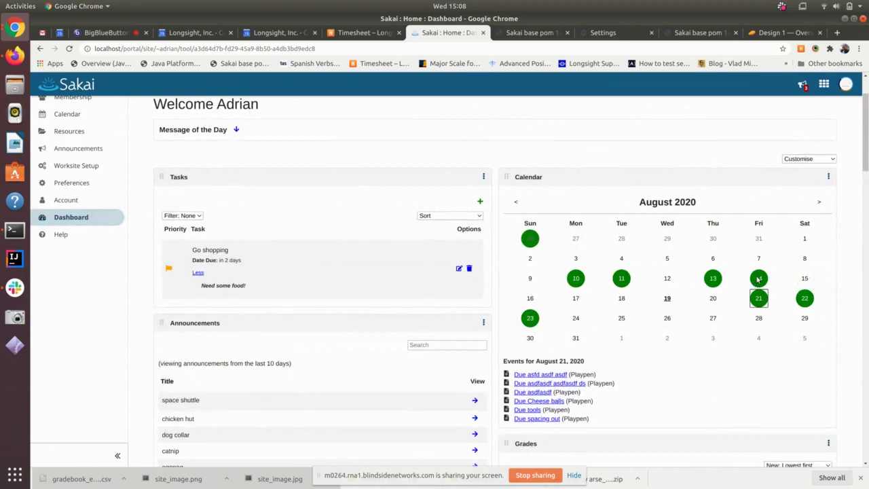
left_click(758, 278)
left_click(806, 300)
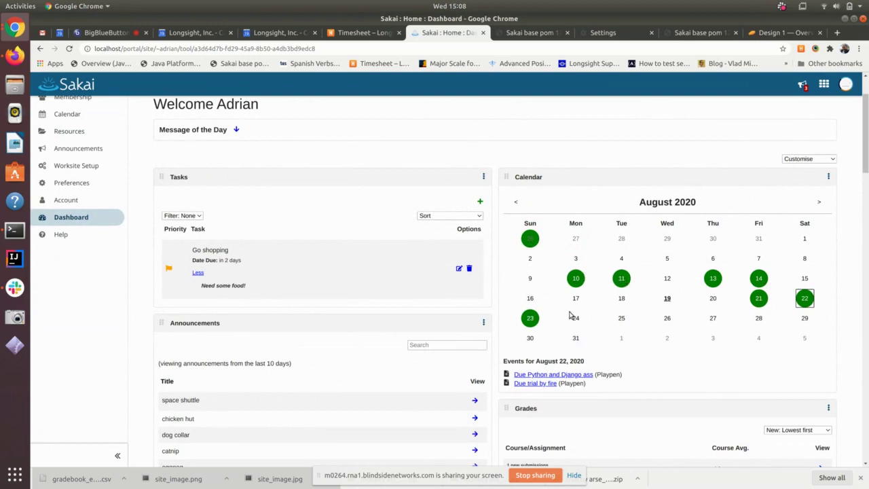
left_click(819, 203)
left_click(516, 204)
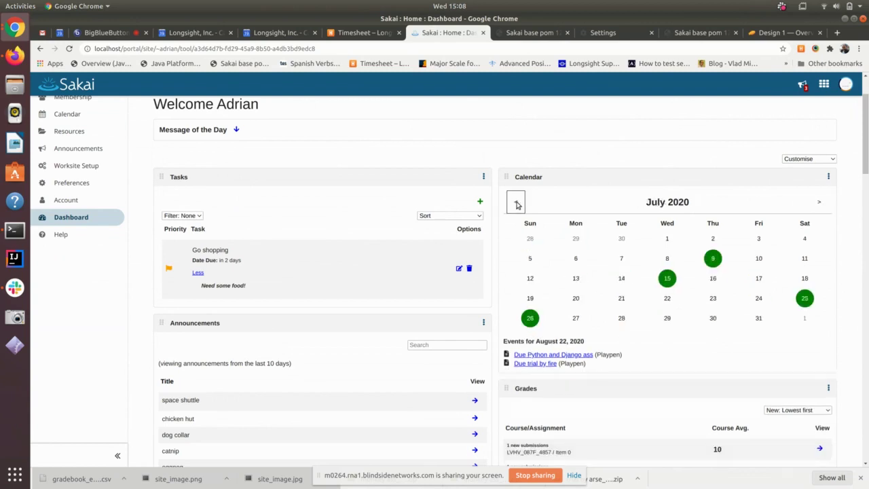
Open the "space shuttle" announcement from the Announcements widget and return to the Home dashboard
scroll(170, 281, "down", 2)
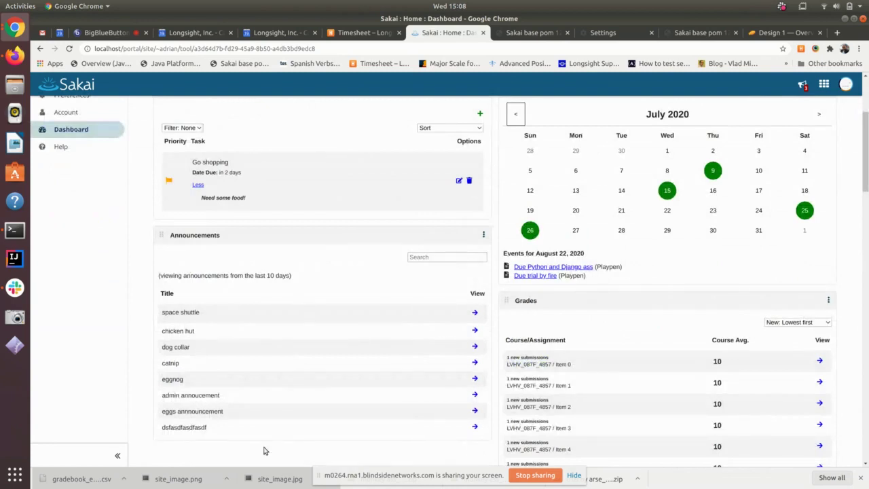
left_click(474, 313)
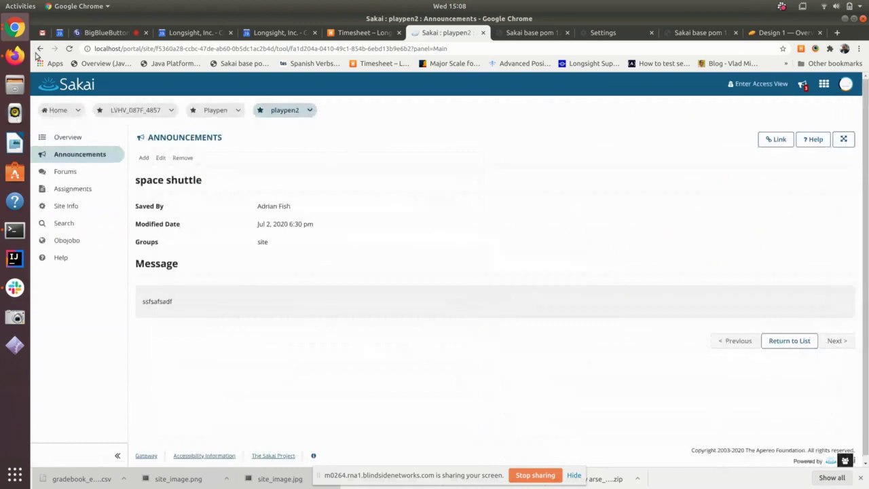
left_click(60, 111)
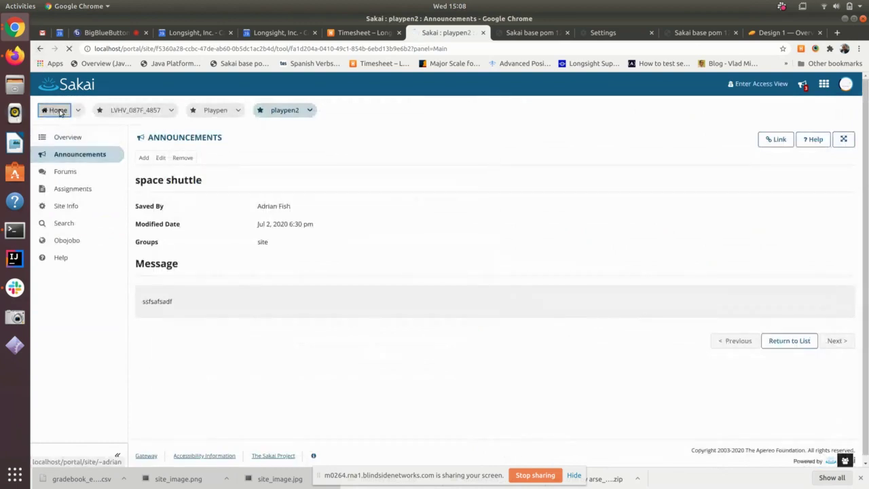
left_click(80, 291)
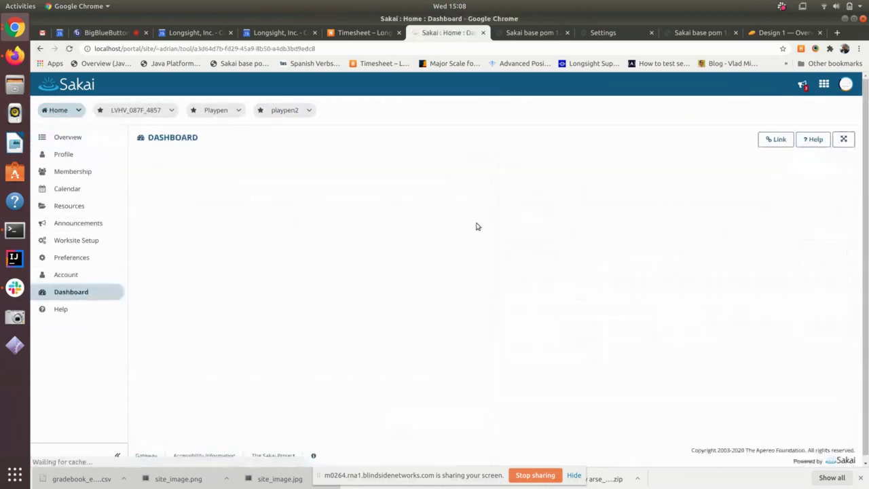
Examine the Grades widget's full list of course assignments, their new submissions and course averages
scroll(382, 263, "down", 5)
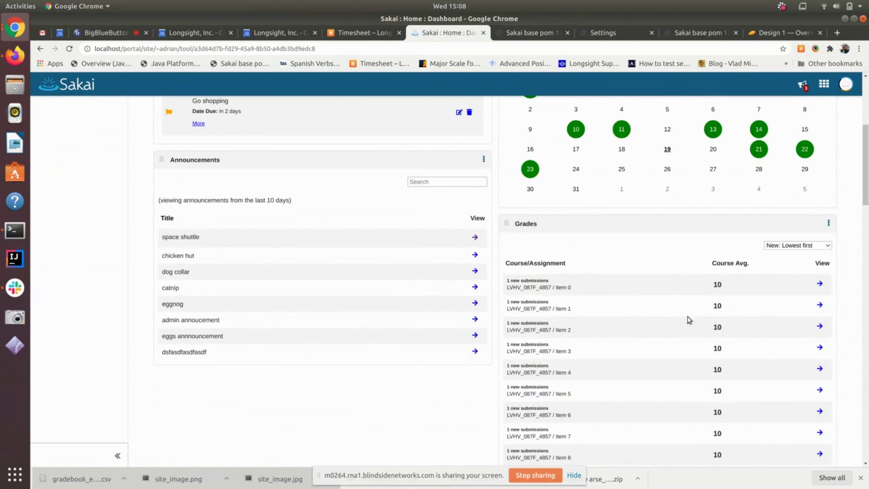
scroll(687, 319, "down", 2)
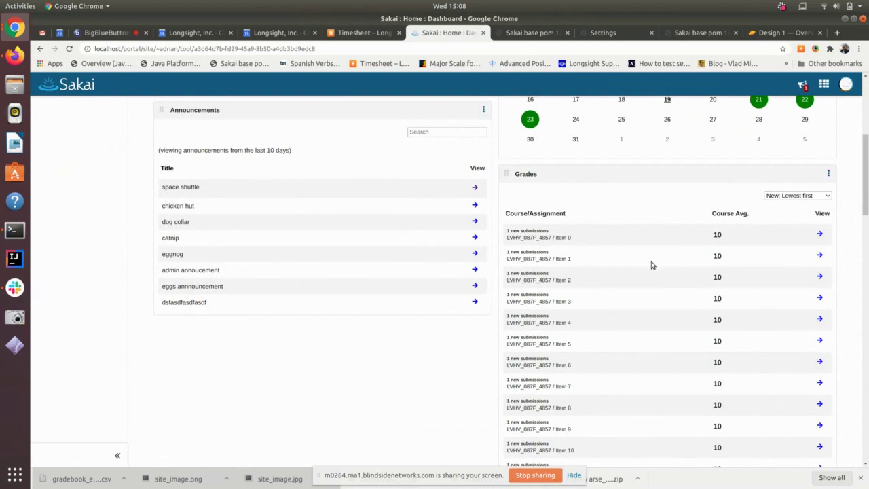
scroll(651, 265, "down", 1)
scroll(651, 264, "down", 1)
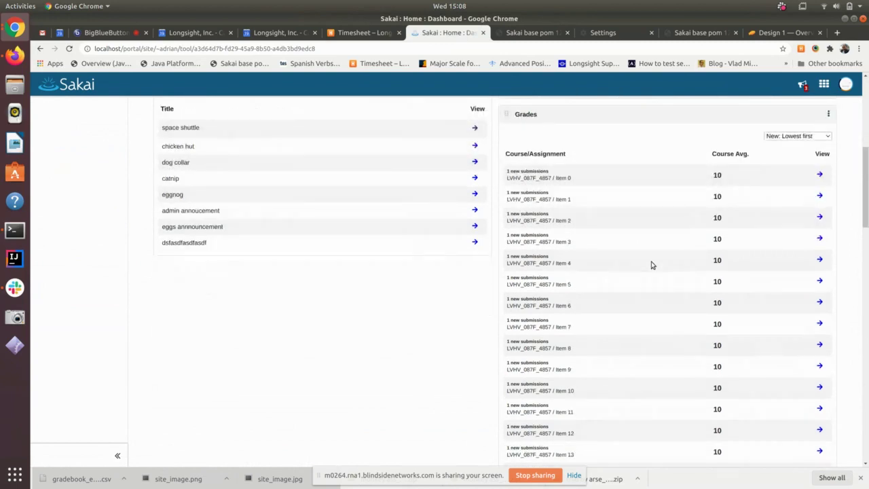
scroll(597, 213, "down", 10)
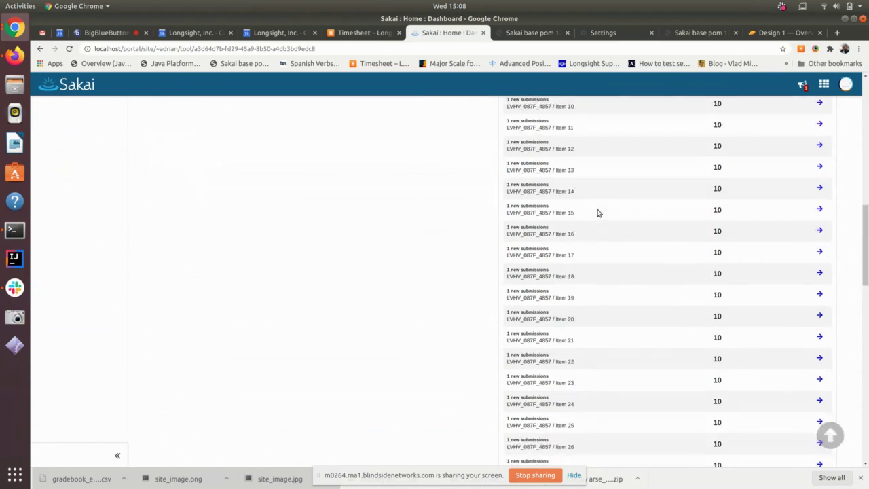
scroll(597, 213, "down", 10)
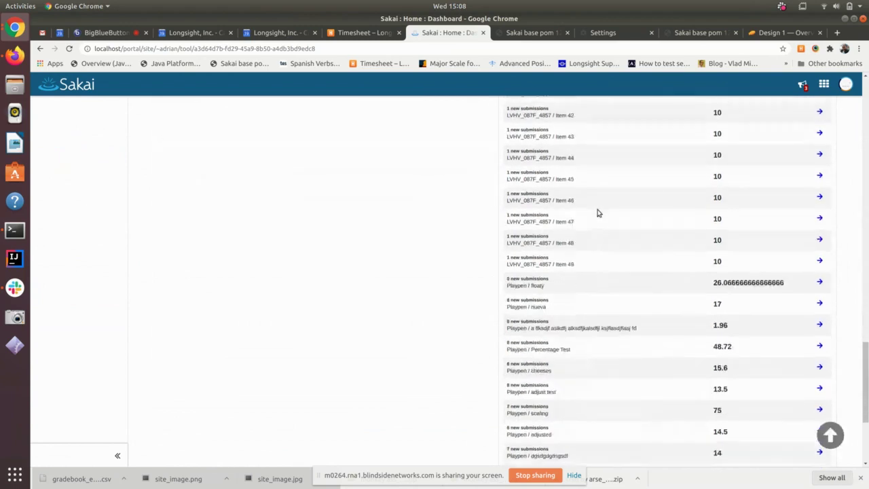
scroll(597, 214, "down", 5)
scroll(597, 214, "up", 20)
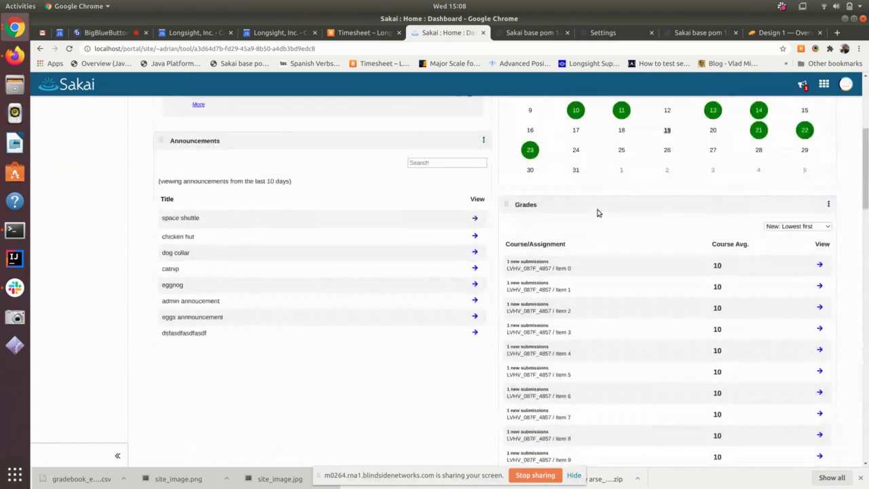
scroll(634, 246, "down", 3)
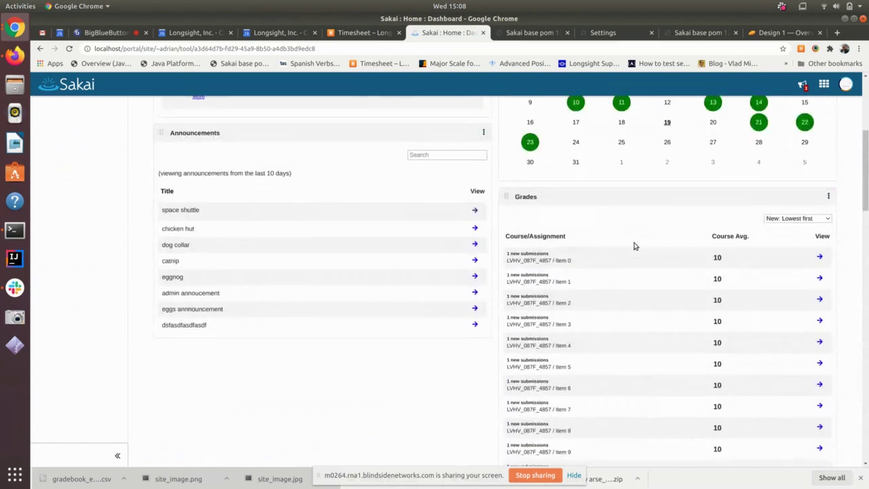
scroll(634, 246, "up", 5)
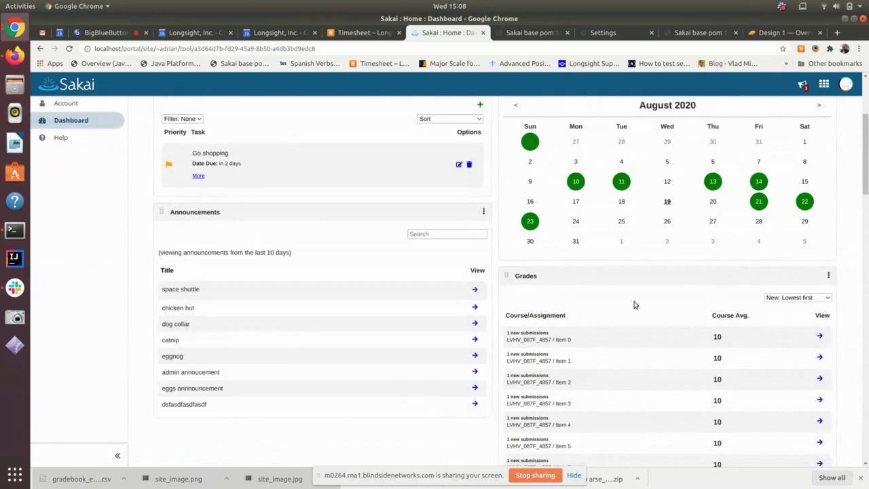
scroll(634, 305, "down", 5)
scroll(620, 254, "up", 1)
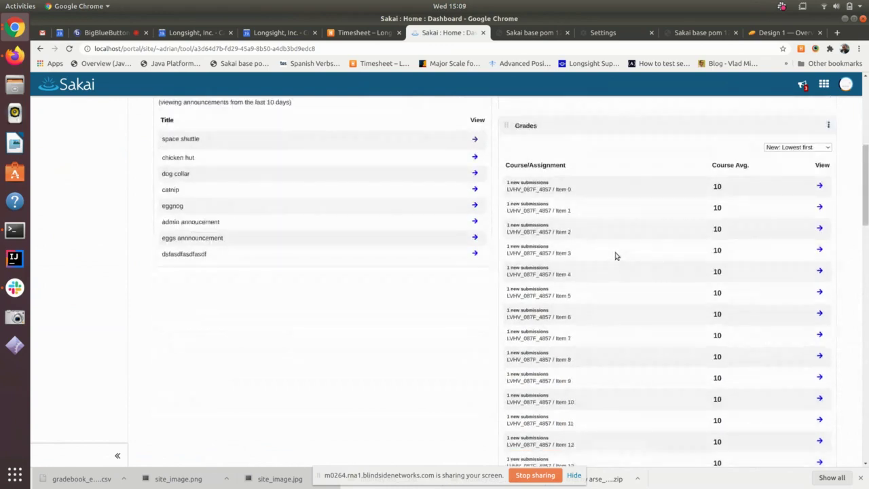
scroll(647, 190, "down", 6)
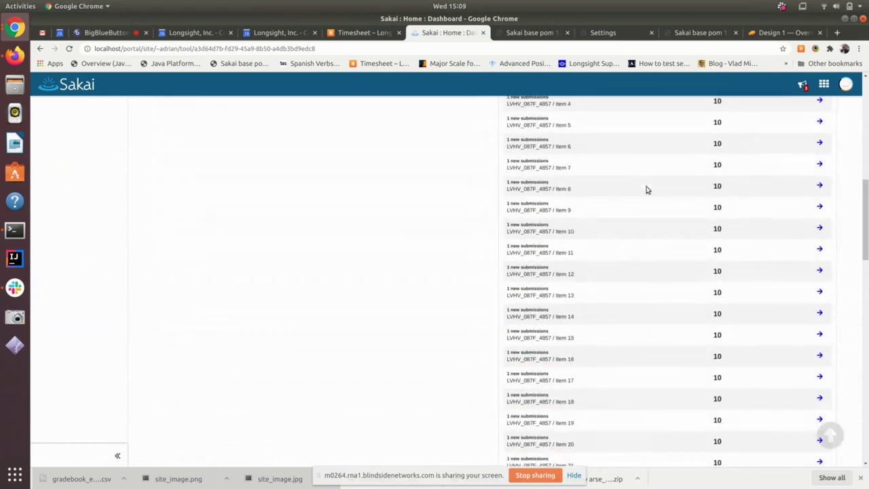
scroll(647, 190, "down", 1)
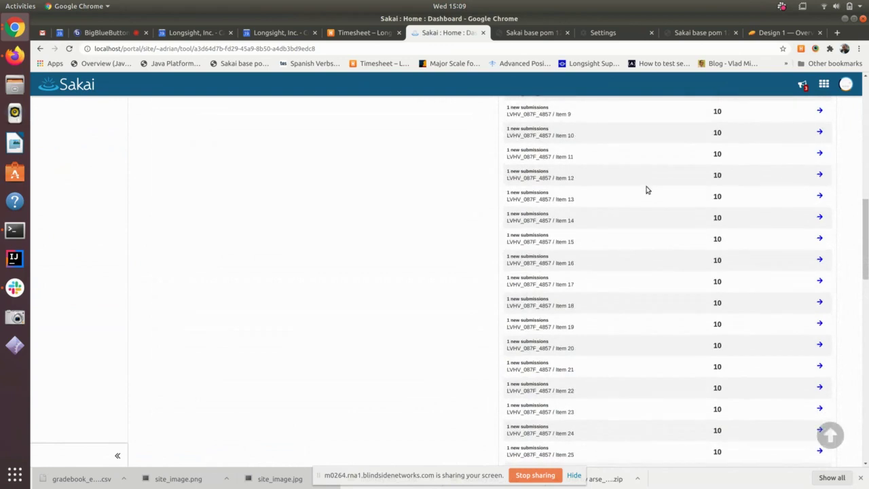
scroll(567, 229, "down", 6)
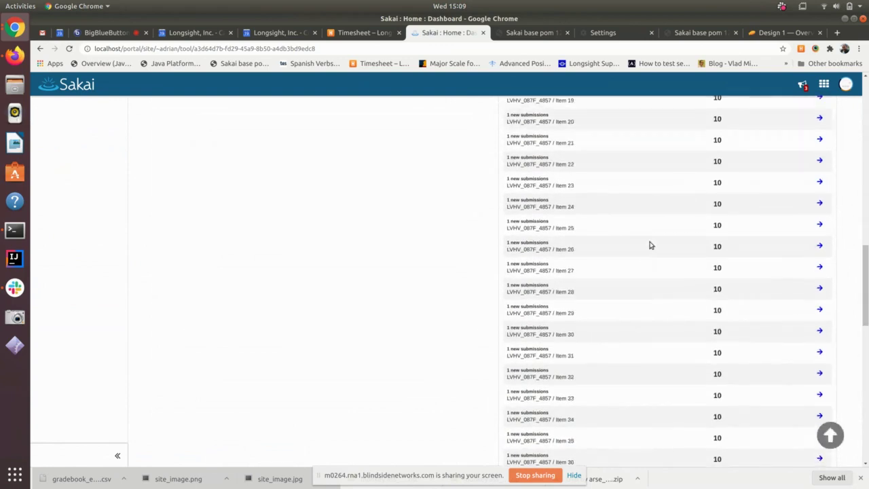
scroll(649, 246, "down", 14)
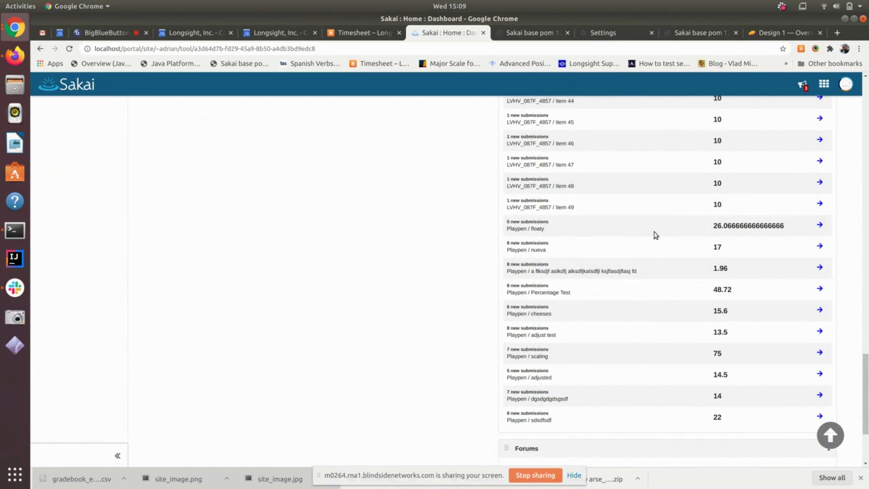
scroll(648, 224, "up", 5)
scroll(647, 212, "up", 15)
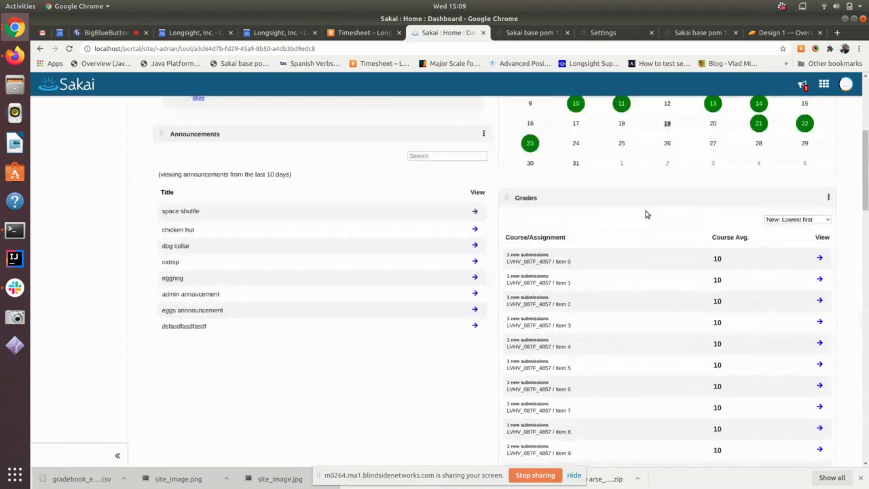
scroll(706, 256, "down", 17)
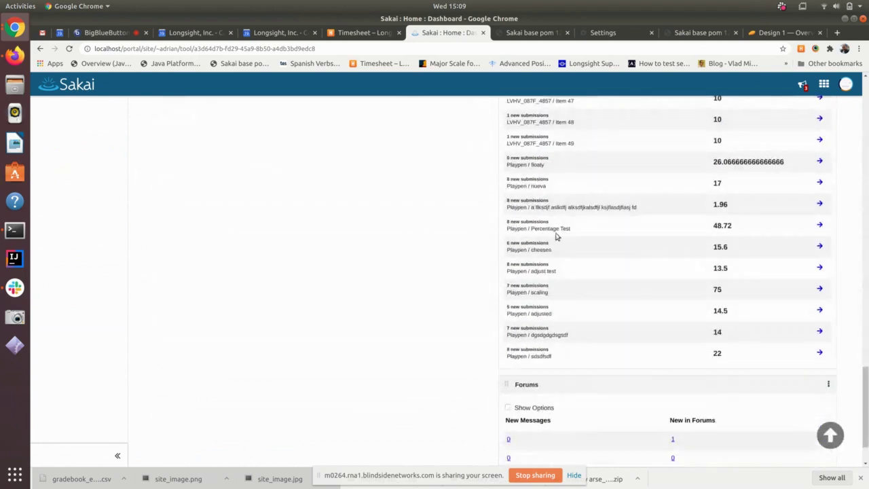
scroll(642, 326, "up", 17)
scroll(643, 326, "up", 6)
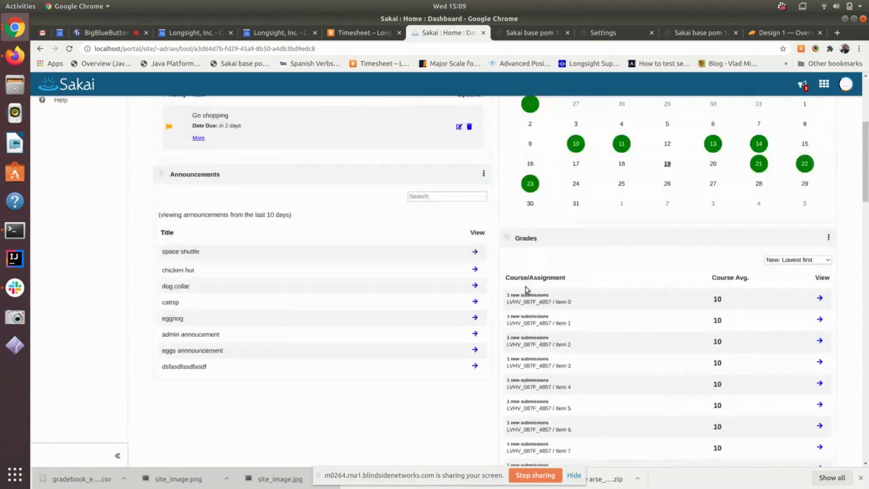
Reload the dashboard and open the Playpen forums through the first New in Forums count of the Forums widget
left_click(68, 48)
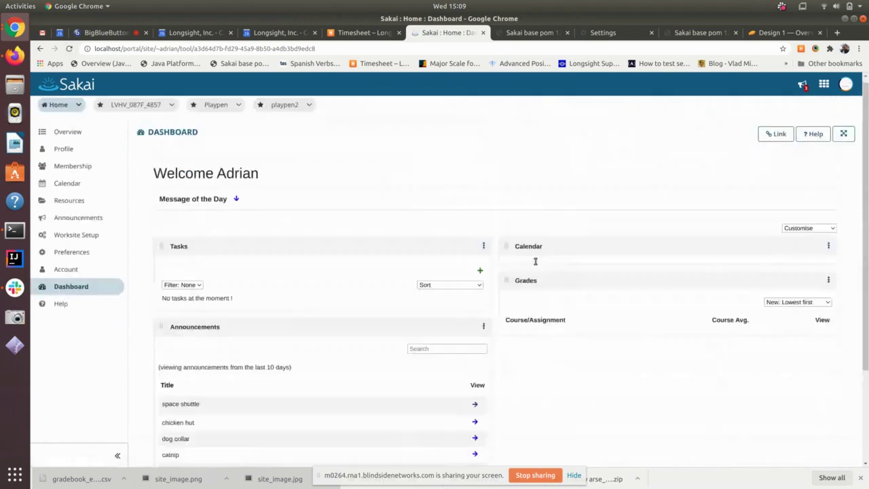
scroll(540, 269, "down", 8)
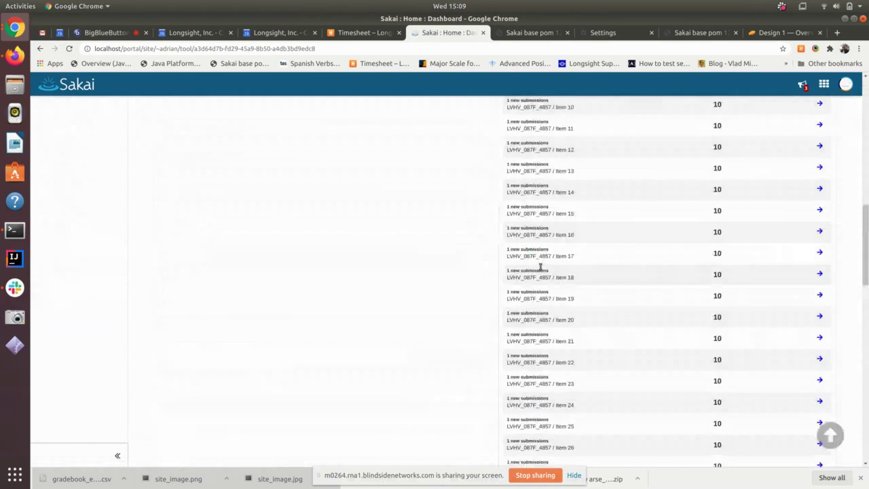
scroll(539, 267, "down", 10)
scroll(540, 267, "down", 3)
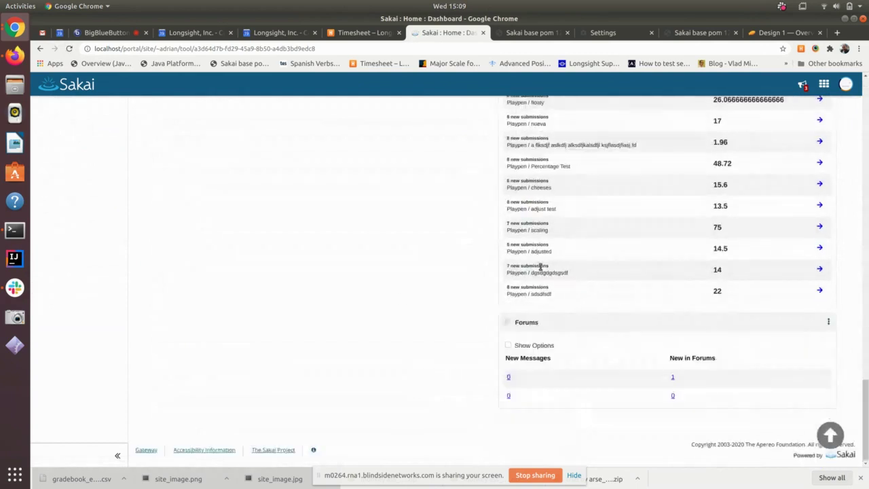
left_click(673, 377)
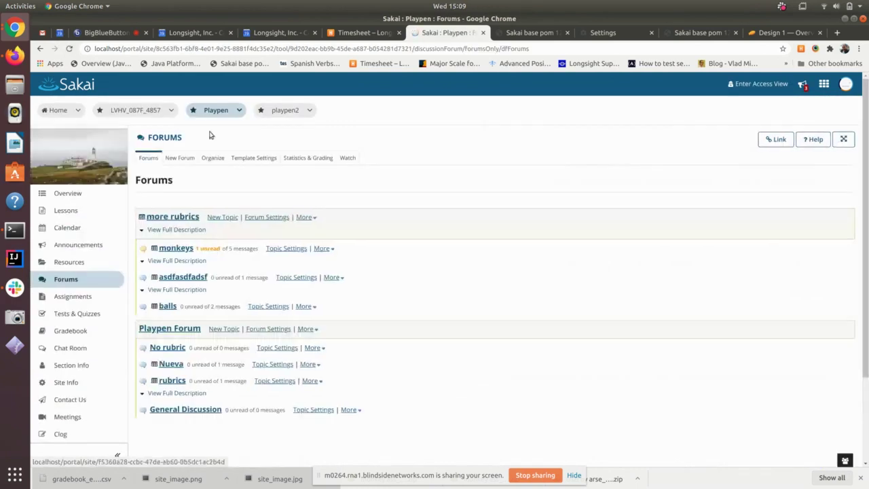
Go back to the Home site's Dashboard and look over its Tasks, Calendar, Announcements and Grades widgets
left_click(55, 110)
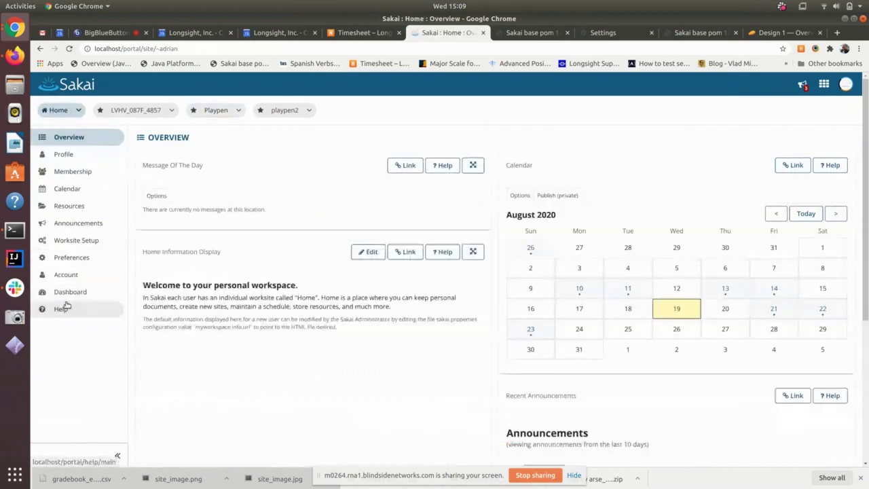
left_click(71, 291)
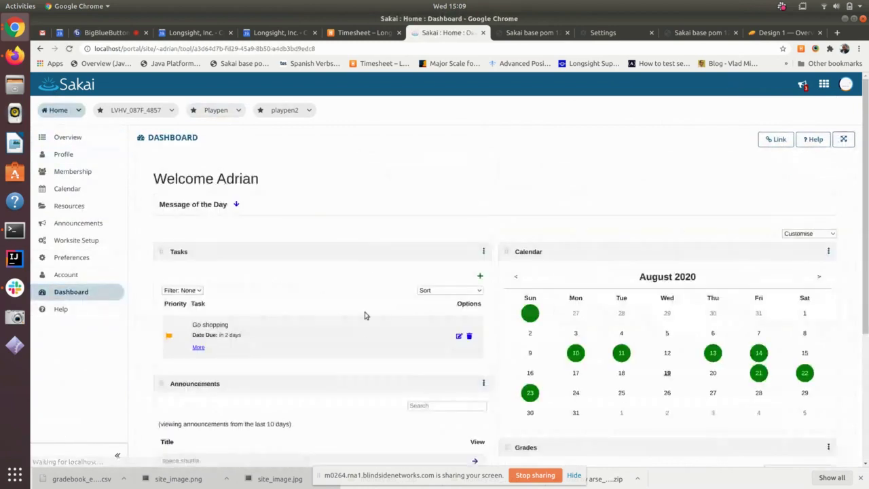
scroll(407, 299, "down", 3)
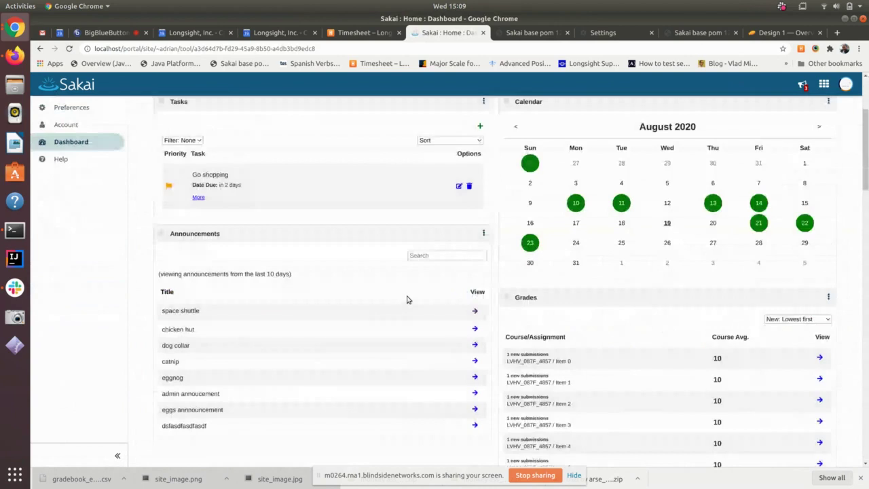
scroll(407, 300, "up", 3)
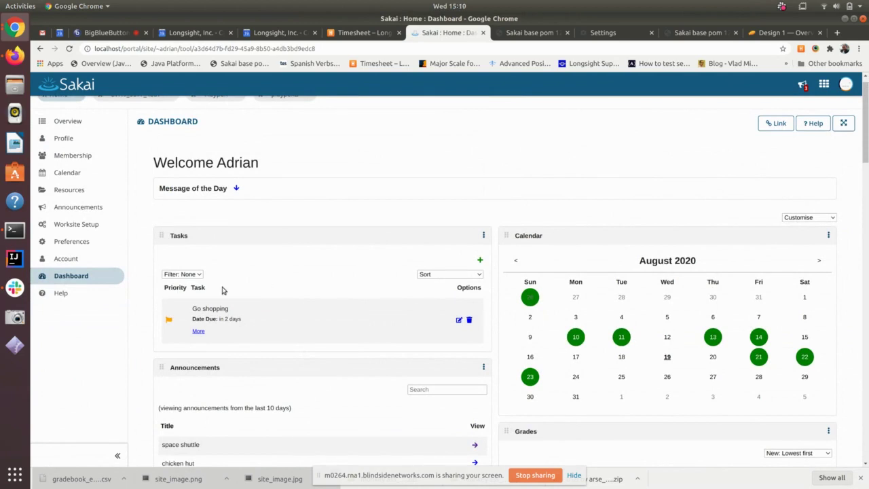
scroll(232, 311, "up", 1)
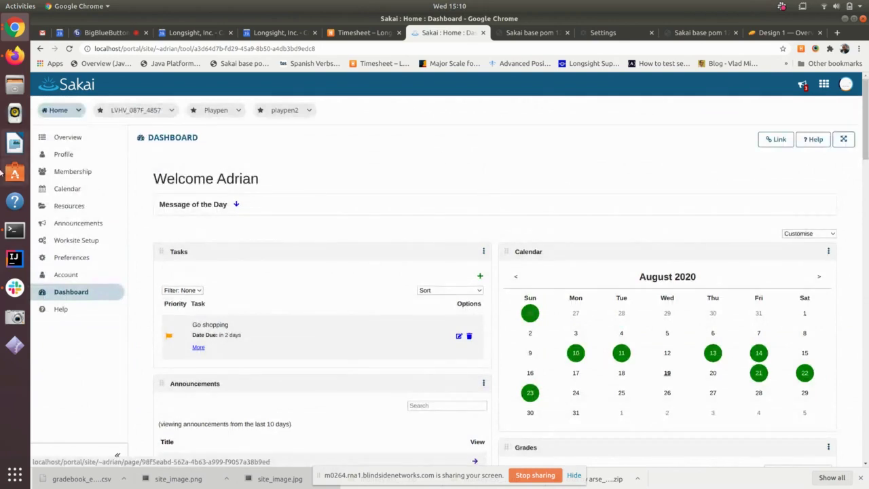
Open the Dashboard of the Playpen site
left_click(216, 112)
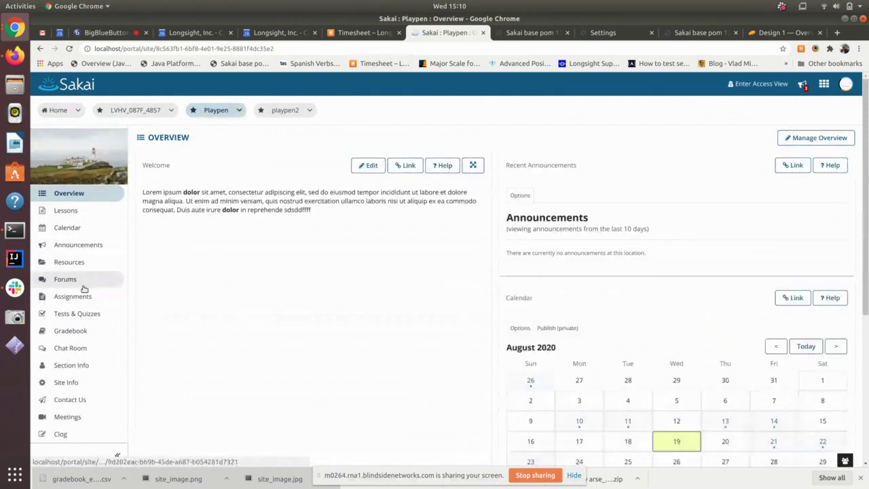
scroll(84, 274, "down", 4)
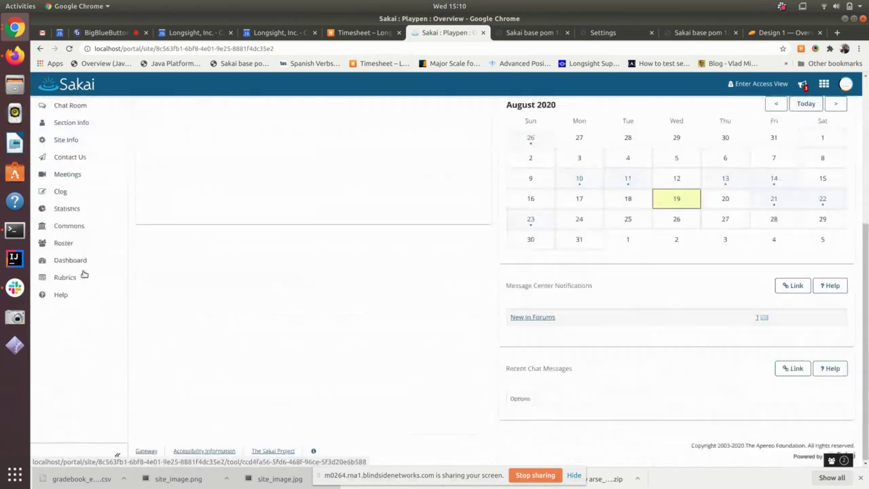
left_click(70, 265)
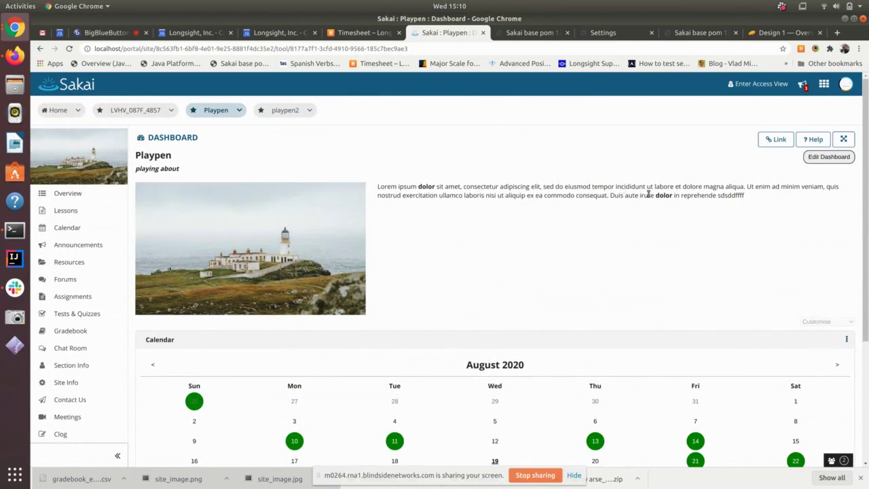
Start editing the Playpen dashboard and select a course layout that places the widgets in a column beside the description
left_click(829, 157)
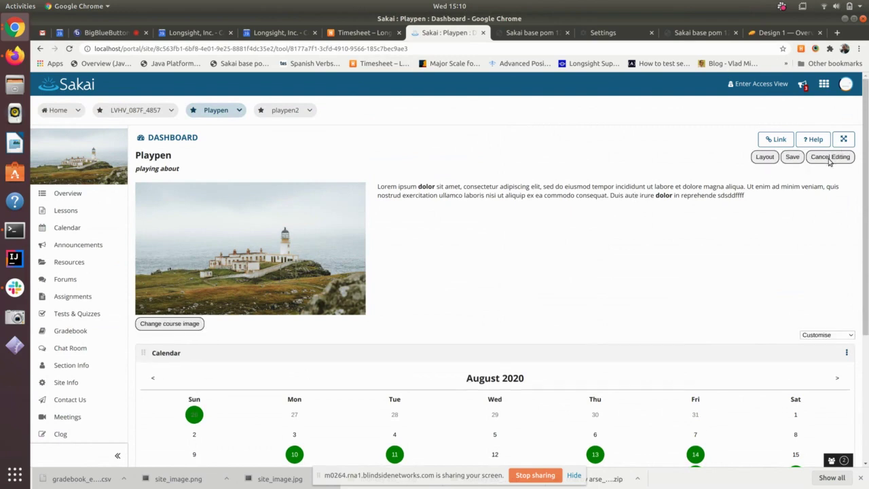
left_click(764, 158)
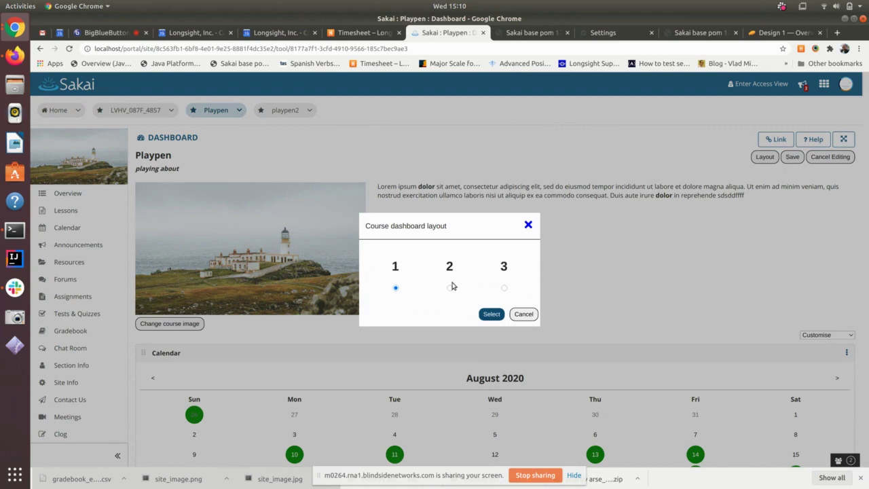
left_click(490, 315)
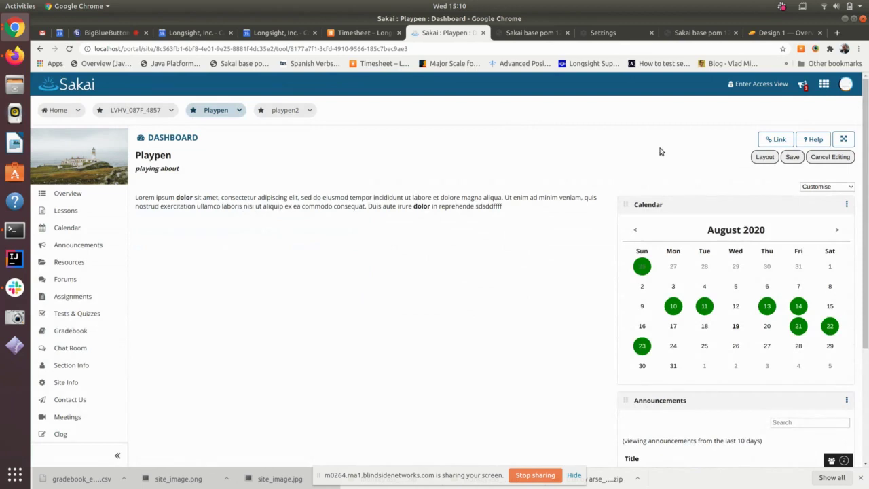
Insert "jhkhkjhk" into the "playing about" line under the Playpen title and save the dashboard
left_click(391, 204)
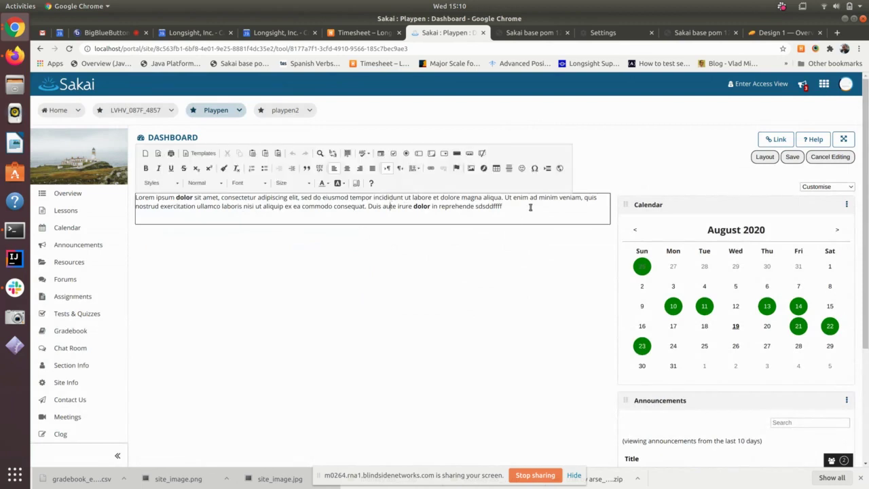
left_click(304, 287)
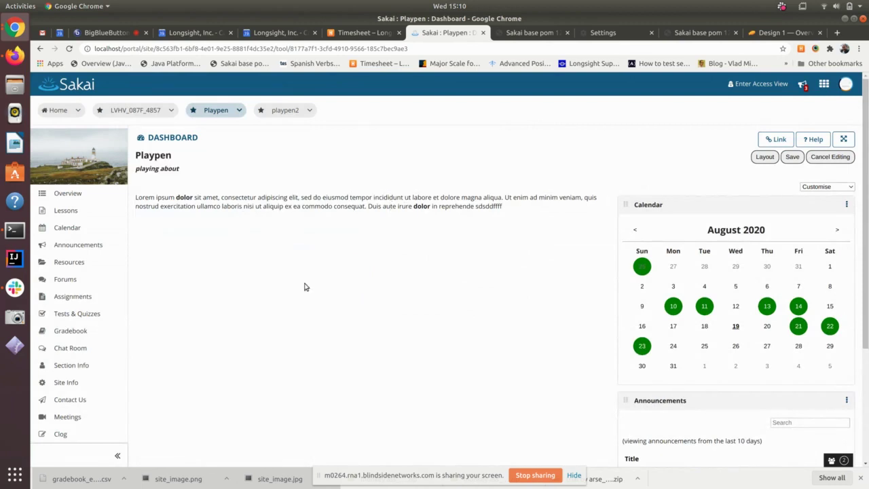
left_click(152, 170)
type("jhkhkjhk")
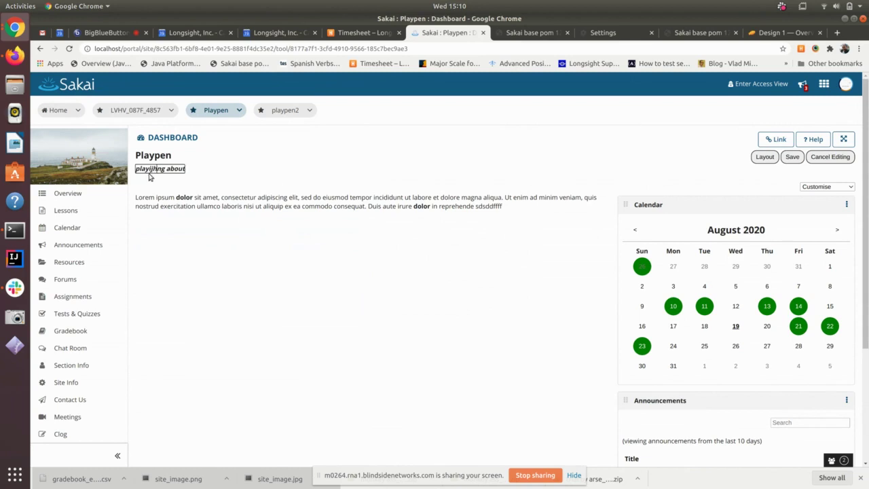
left_click(792, 157)
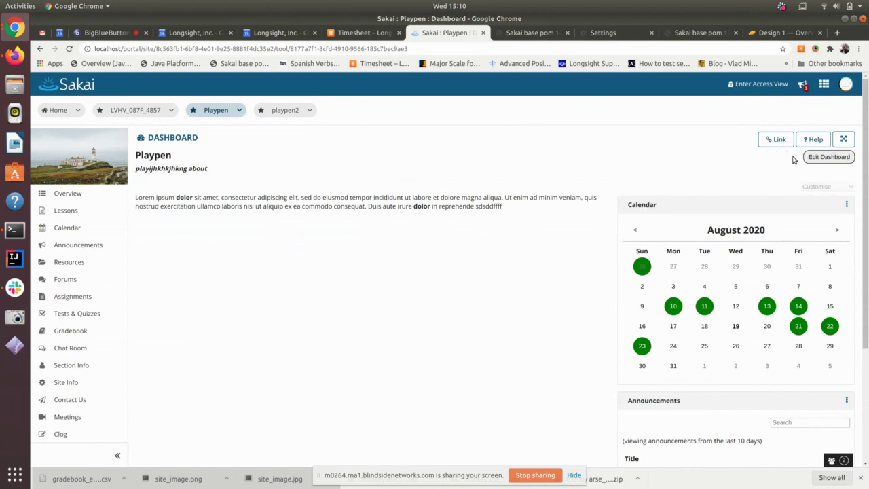
Reload the Playpen dashboard, reopen it for editing and set its customisation mode to Remove widgets
left_click(69, 48)
scroll(514, 219, "down", 5)
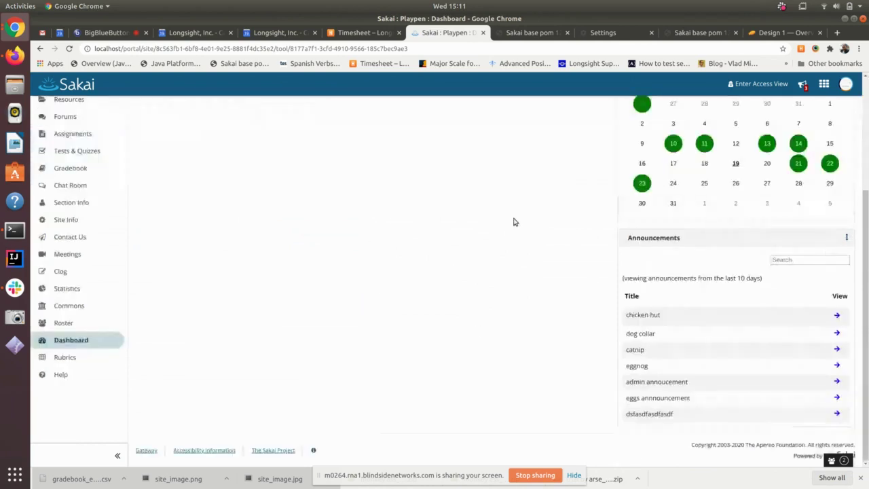
scroll(514, 219, "up", 5)
left_click(821, 156)
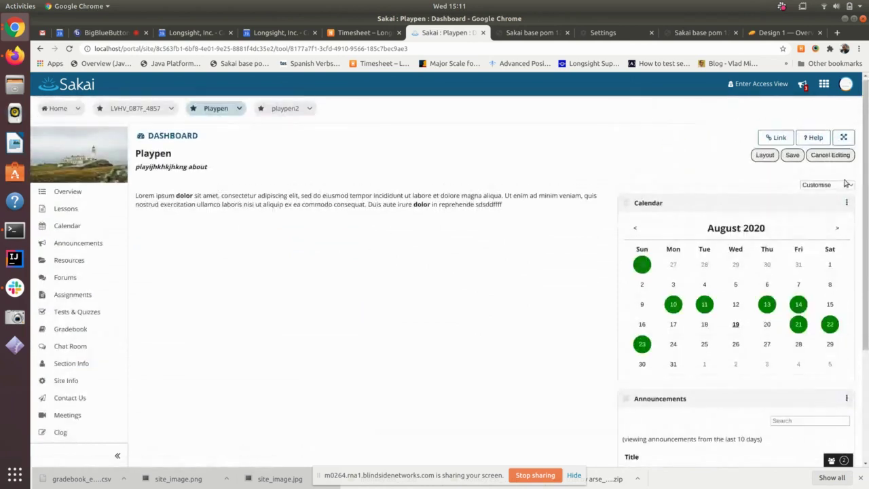
left_click(841, 186)
left_click(824, 208)
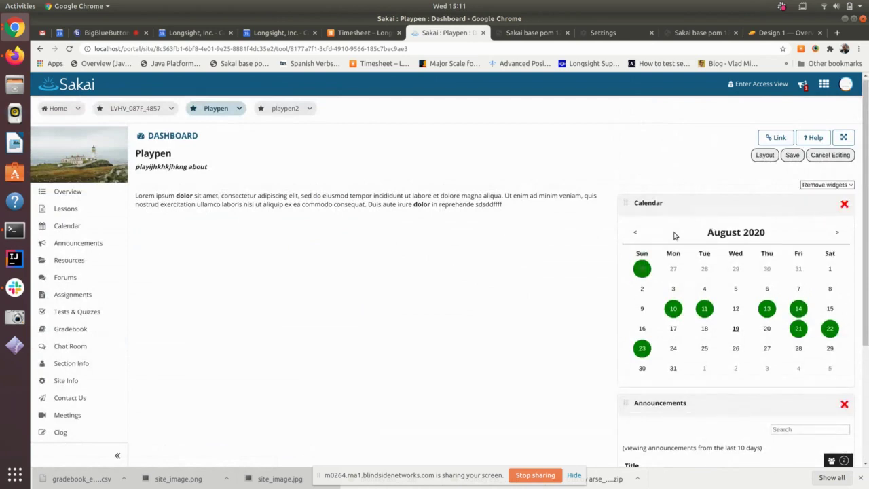
Add the Forums and Grades widgets to the Playpen dashboard
left_click(812, 187)
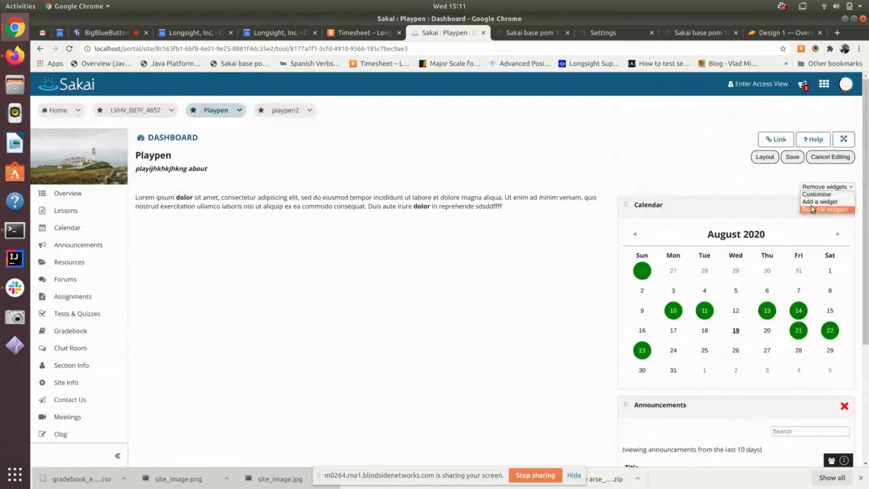
left_click(819, 202)
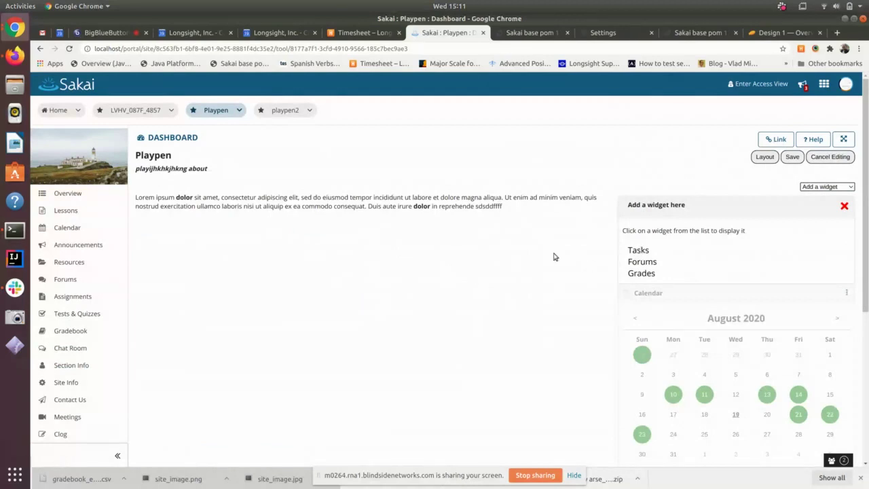
left_click(642, 264)
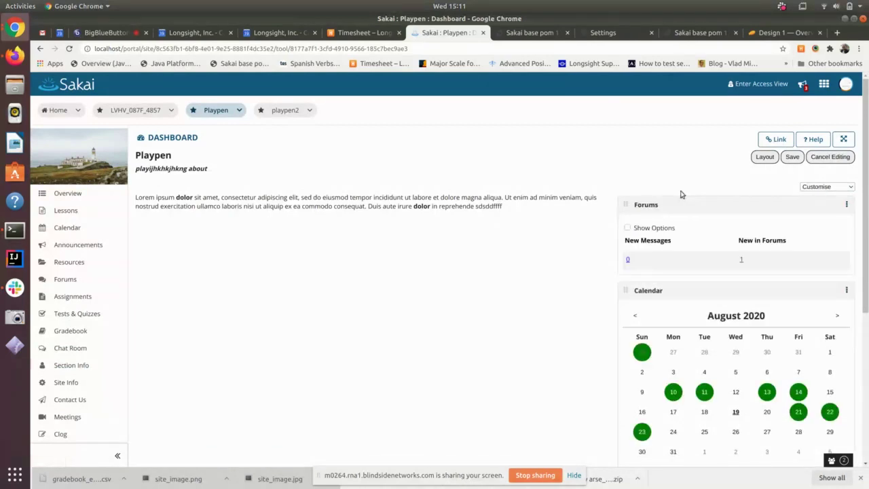
left_click(813, 188)
left_click(816, 207)
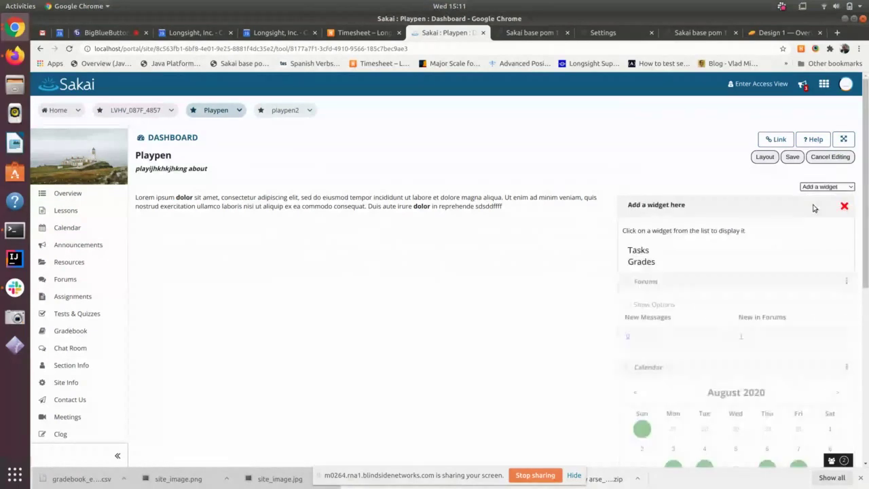
left_click(643, 262)
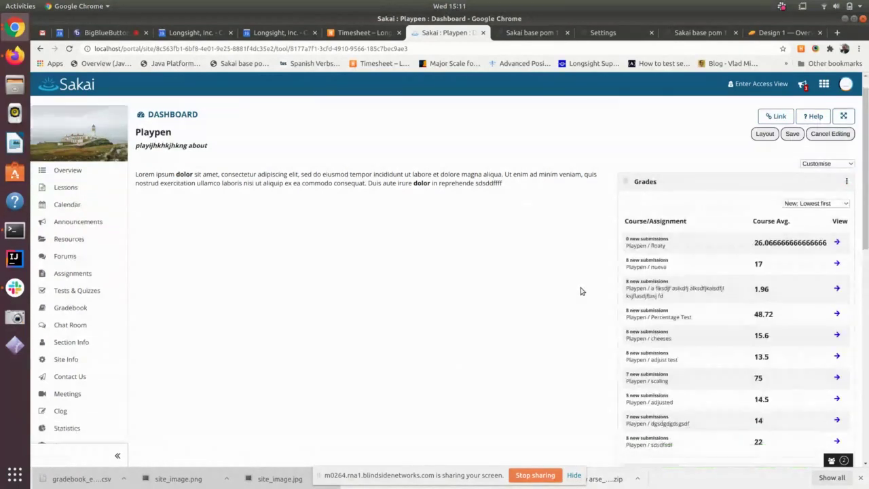
Examine the Playpen Grades widget's assignments, new submissions and course averages, and the Forums widget beneath it
scroll(711, 288, "down", 1)
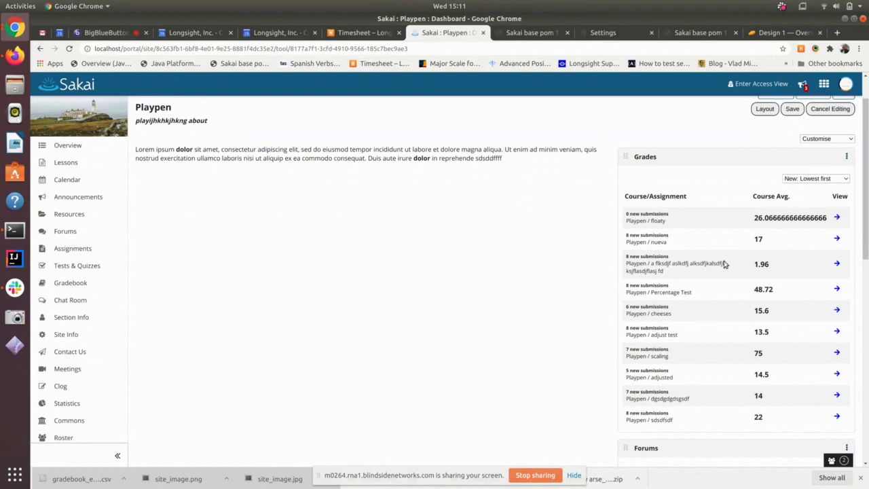
scroll(723, 263, "down", 5)
scroll(724, 261, "up", 5)
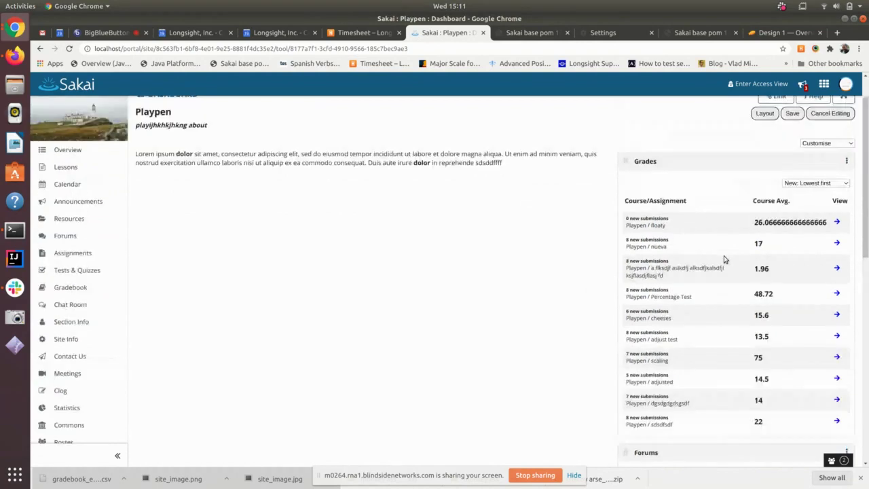
scroll(694, 321, "down", 2)
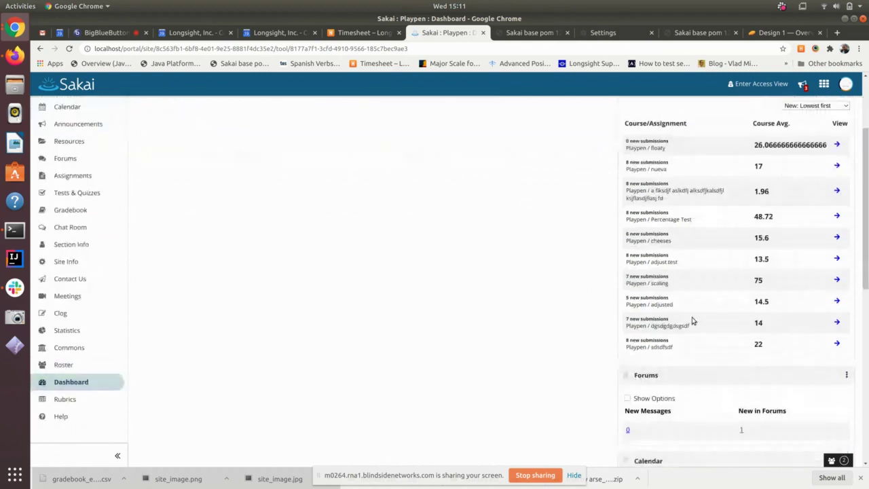
scroll(692, 251, "up", 3)
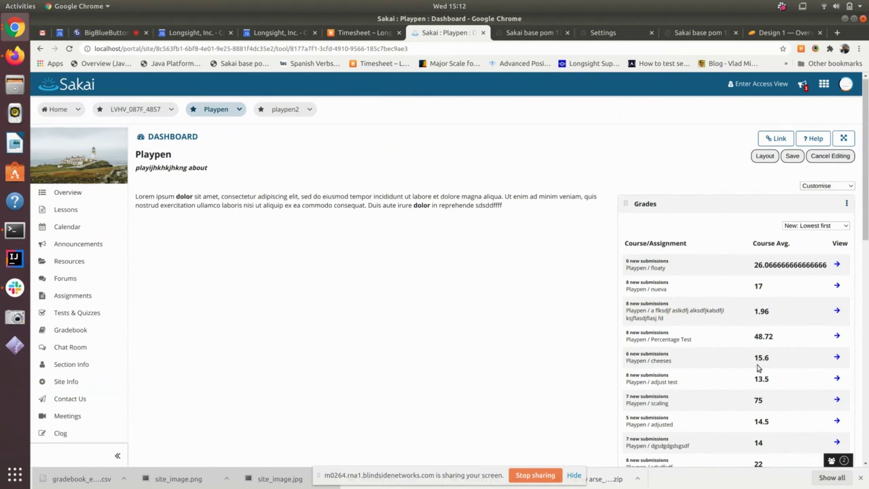
right_click(795, 155)
left_click(599, 150)
Reopen the Home site's Dashboard and review its widgets, including the Grades list through the Playpen assignments
left_click(65, 113)
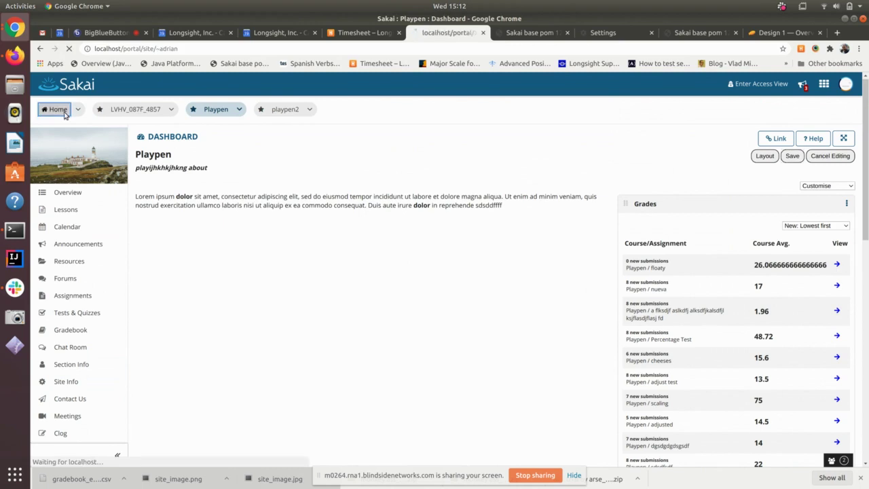
left_click(68, 293)
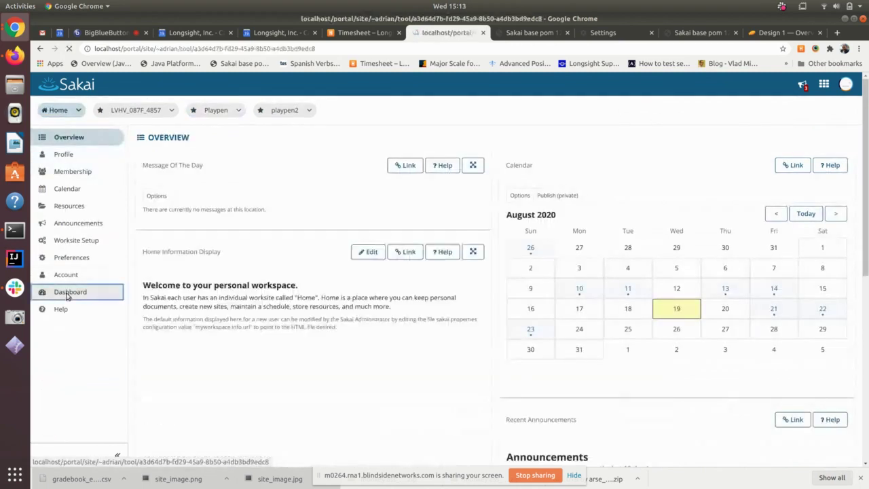
scroll(561, 238, "down", 5)
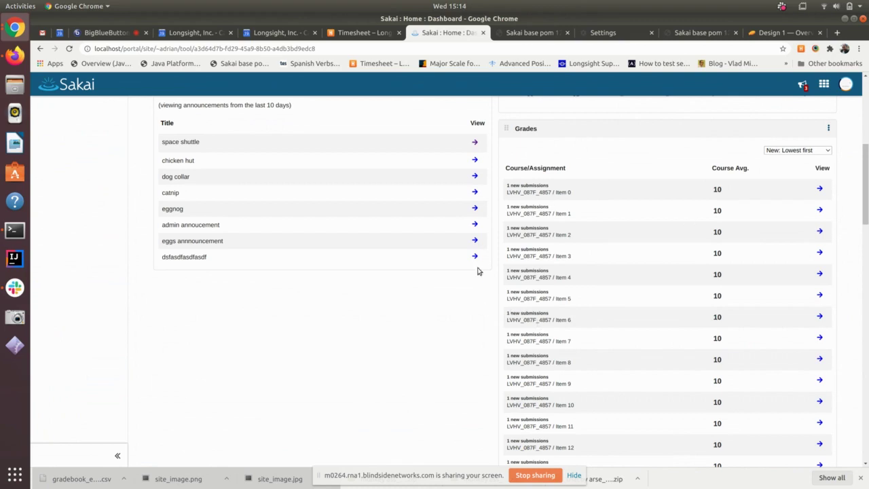
scroll(362, 373, "up", 3)
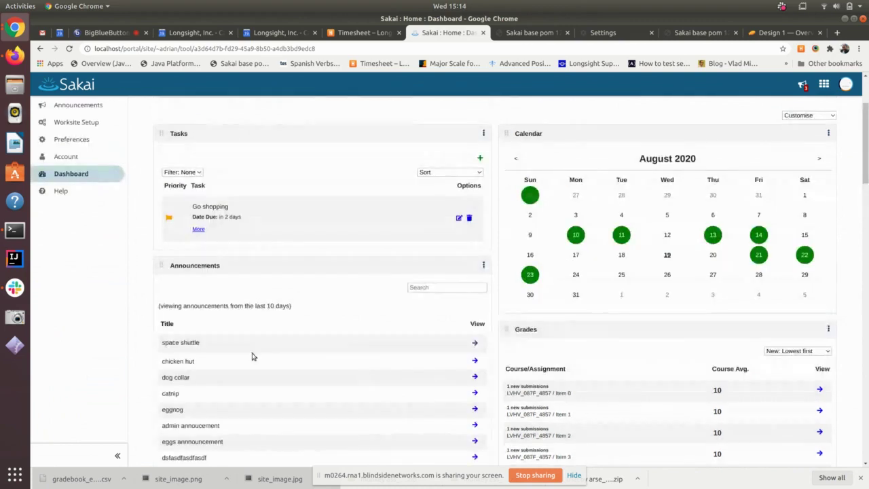
scroll(229, 217, "up", 2)
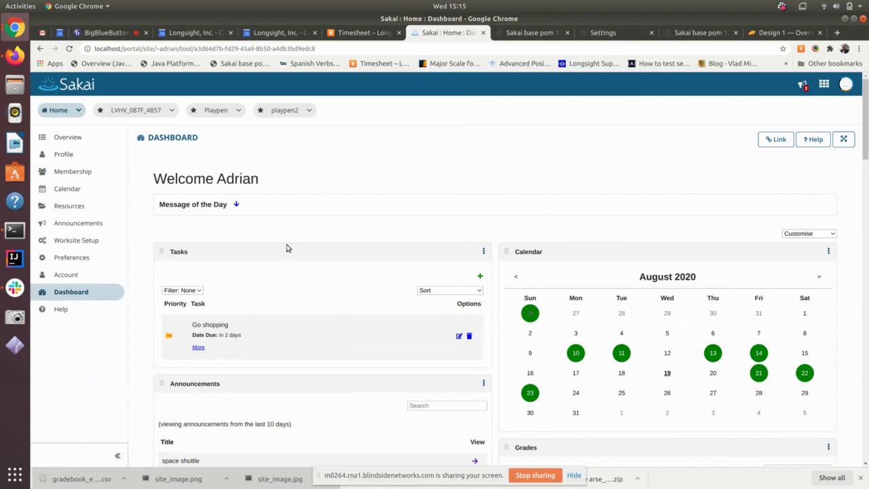
scroll(287, 248, "down", 5)
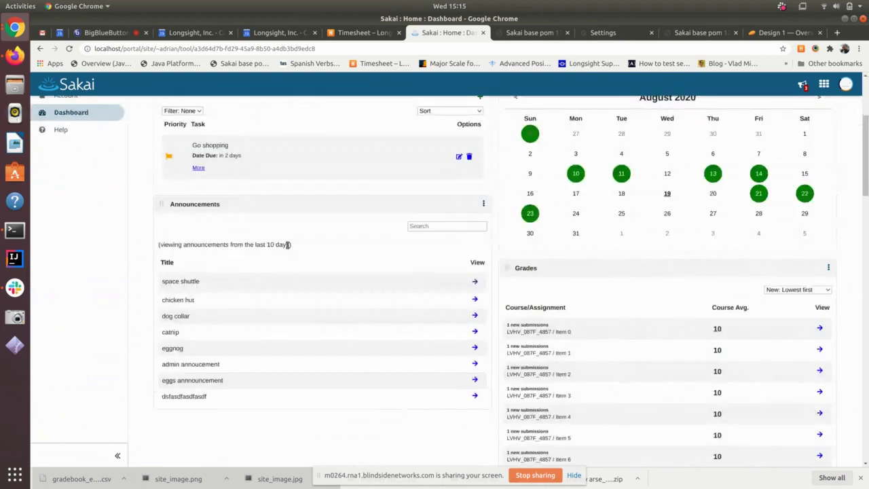
scroll(288, 245, "down", 8)
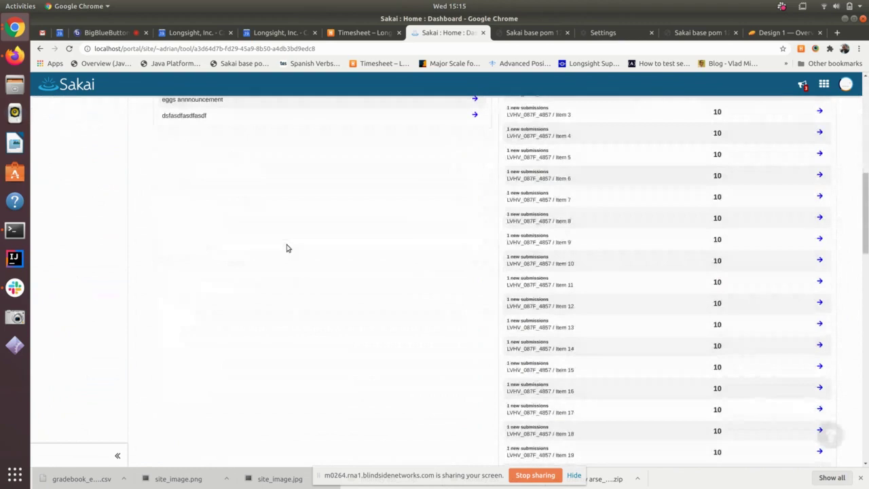
scroll(286, 248, "down", 20)
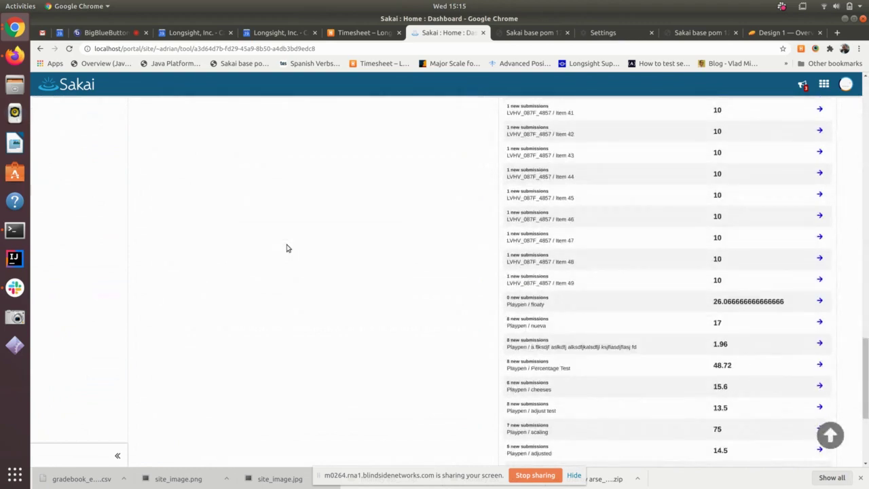
Finish reviewing the Home dashboard's Grades list and return to the Playpen site's Dashboard
scroll(287, 248, "up", 5)
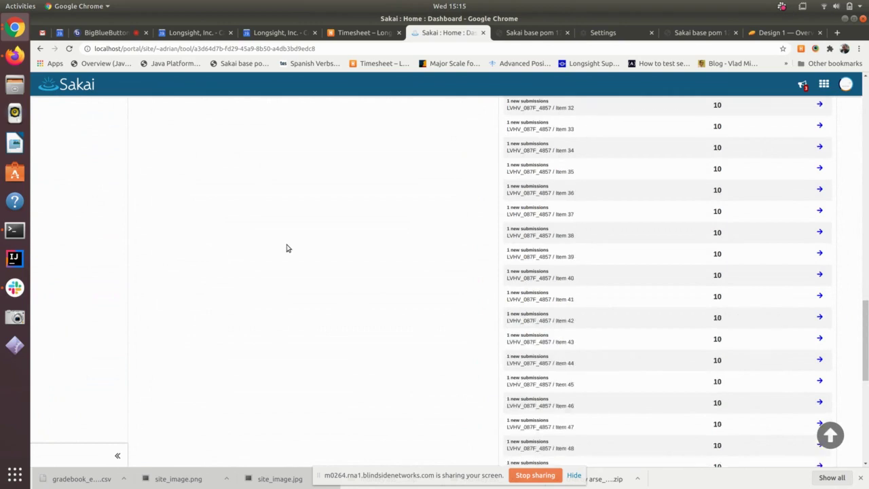
scroll(287, 248, "down", 4)
scroll(286, 248, "up", 2)
scroll(286, 248, "up", 20)
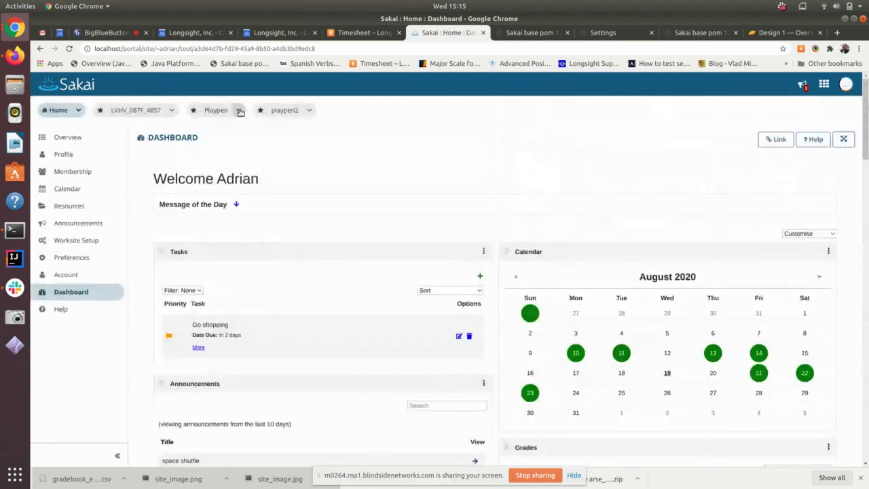
left_click(214, 111)
scroll(66, 321, "down", 8)
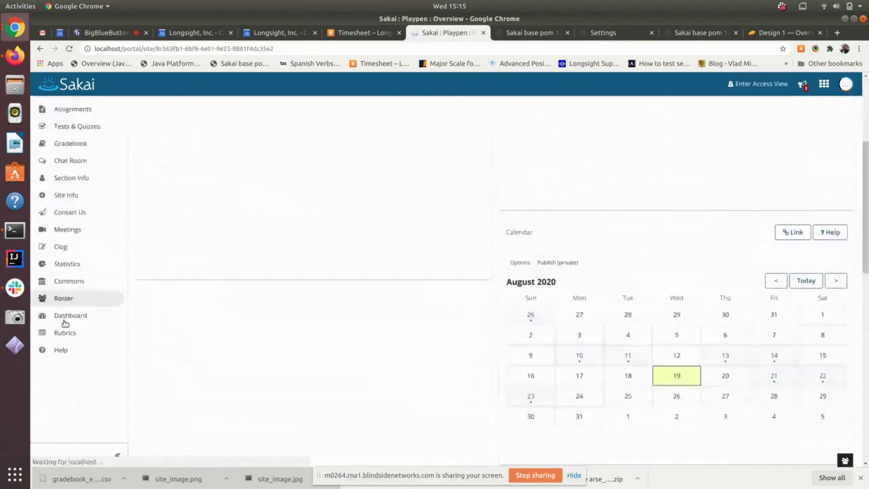
left_click(68, 314)
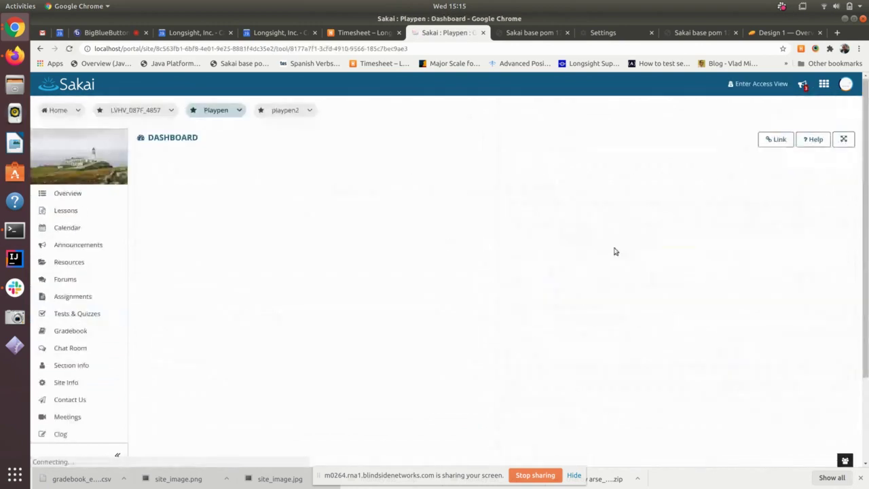
scroll(511, 305, "down", 5)
scroll(509, 258, "up", 3)
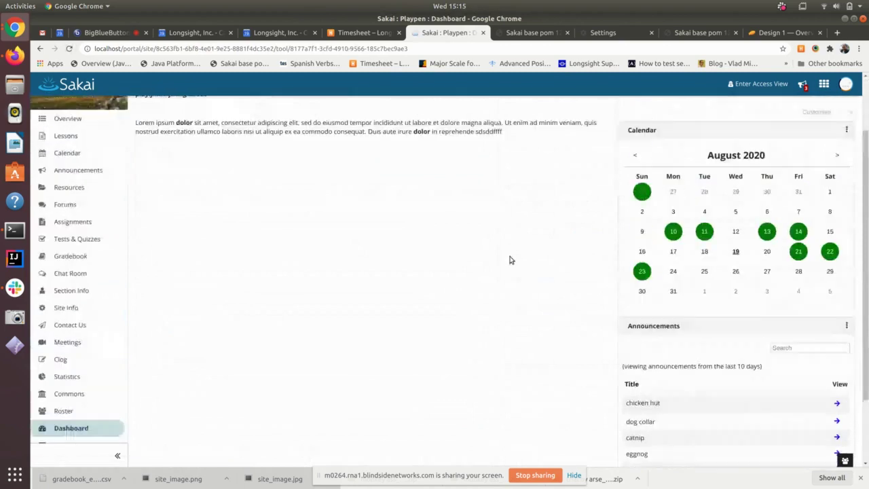
scroll(815, 156, "up", 2)
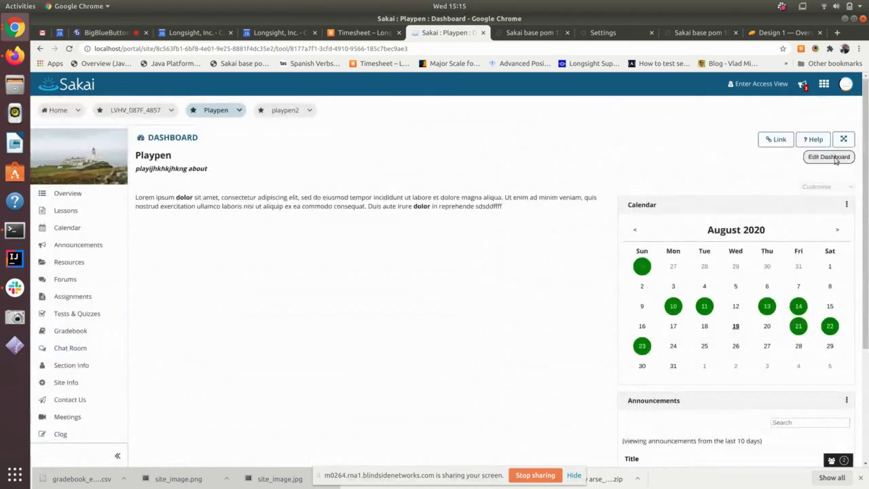
Add the Grades widget to the Playpen dashboard, look over its assignment list and save the dashboard
left_click(835, 157)
left_click(823, 187)
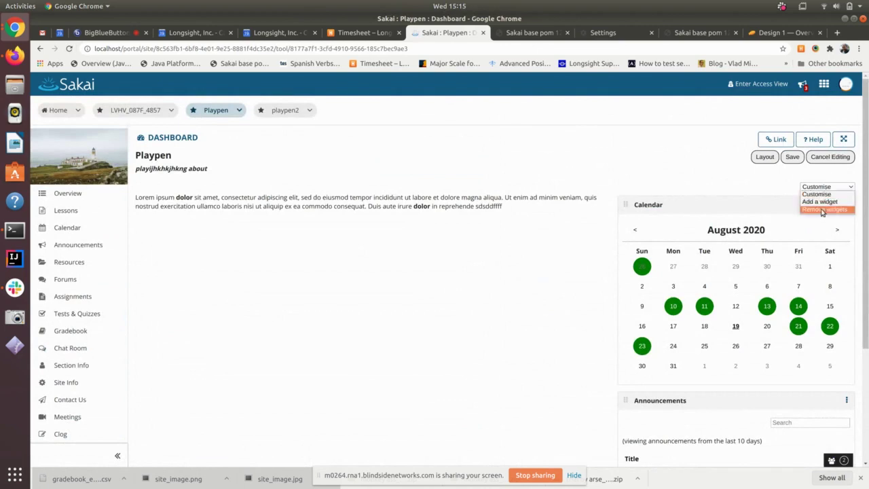
left_click(821, 202)
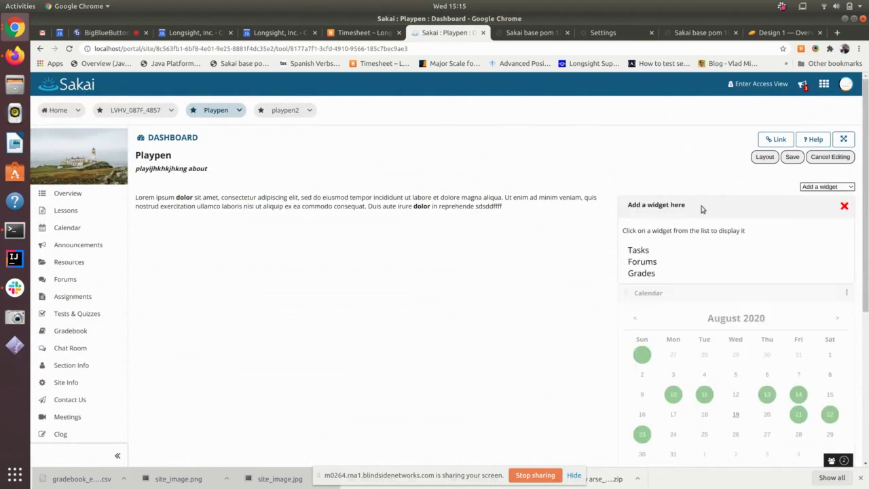
left_click(639, 274)
scroll(573, 299, "down", 2)
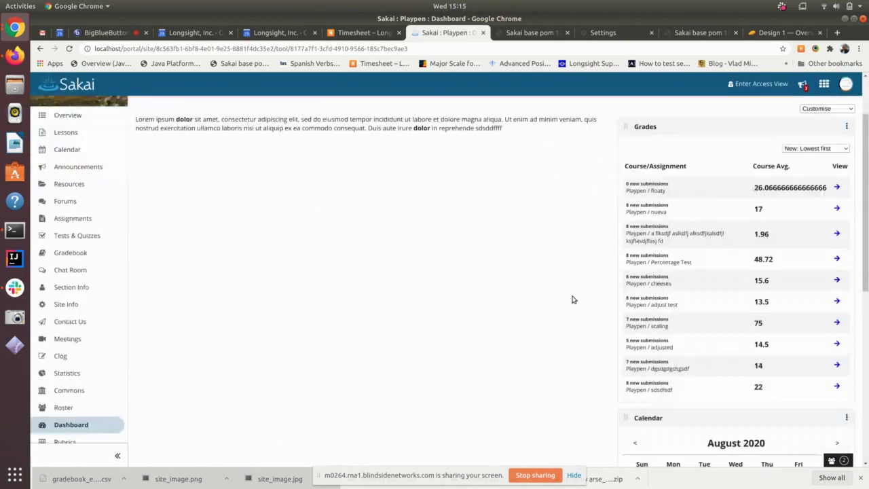
scroll(572, 299, "up", 2)
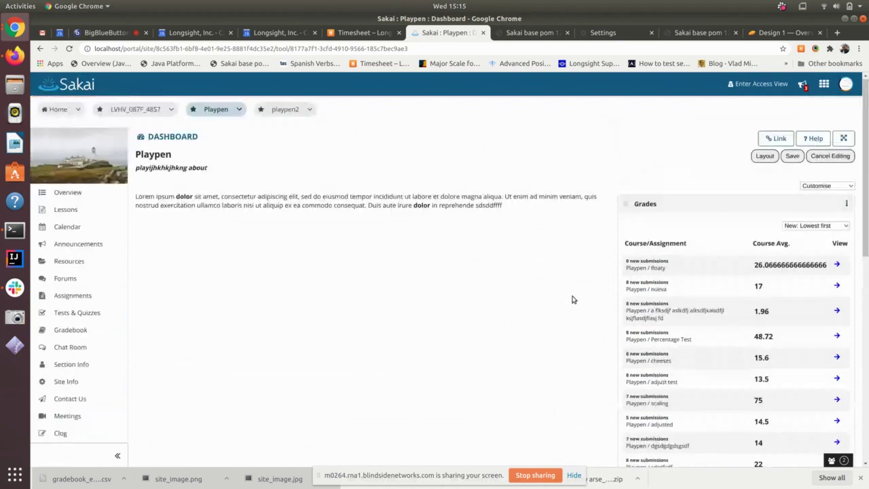
scroll(572, 299, "down", 2)
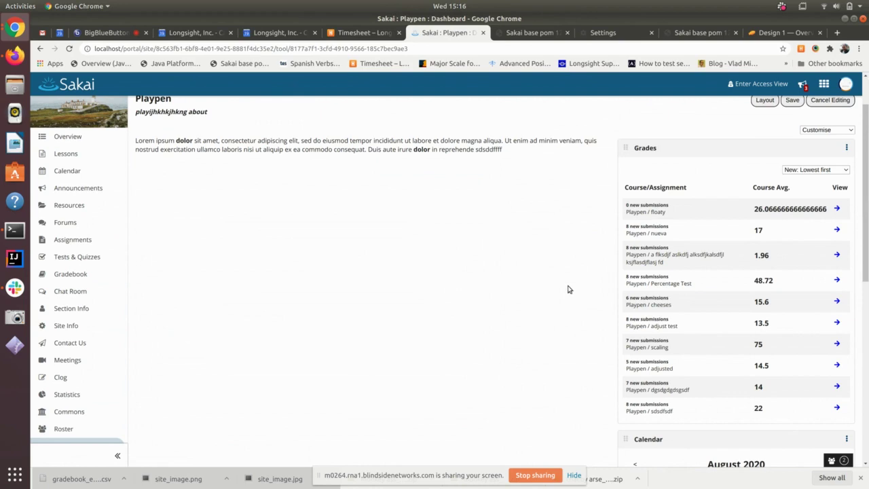
scroll(569, 290, "up", 1)
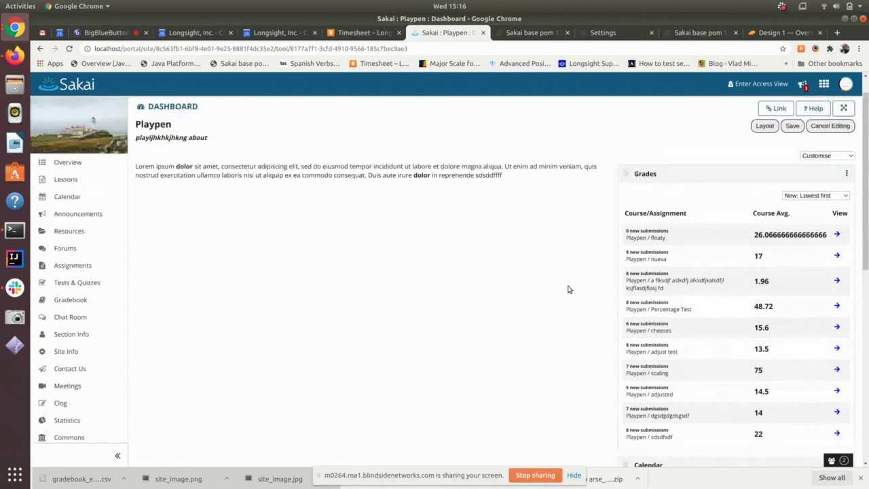
left_click(793, 127)
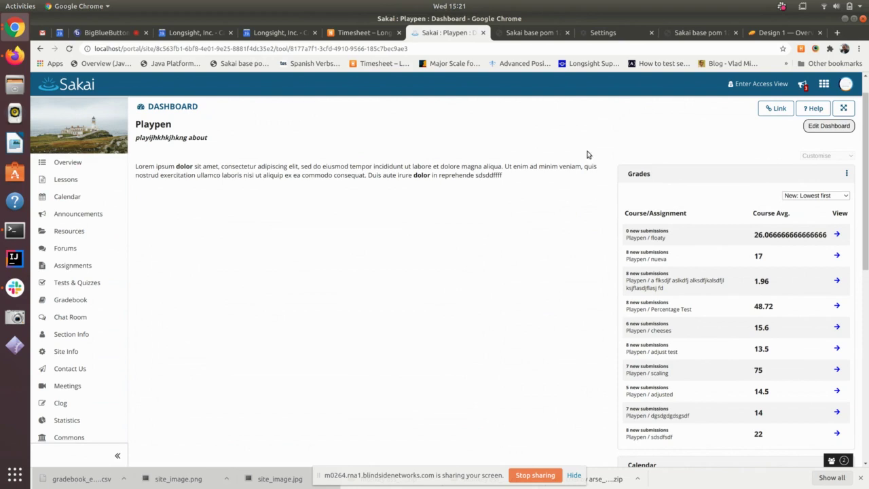
Switch the Playpen course dashboard to layout 2 and save it
left_click(828, 129)
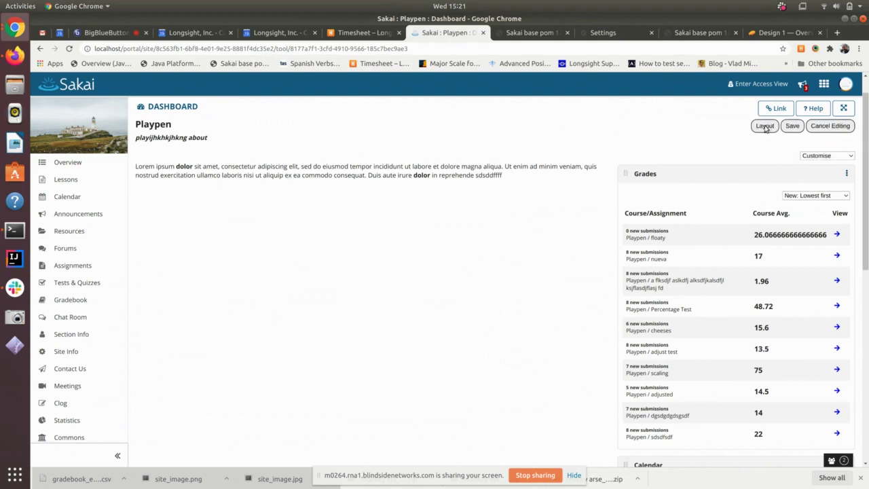
left_click(765, 126)
right_click(448, 286)
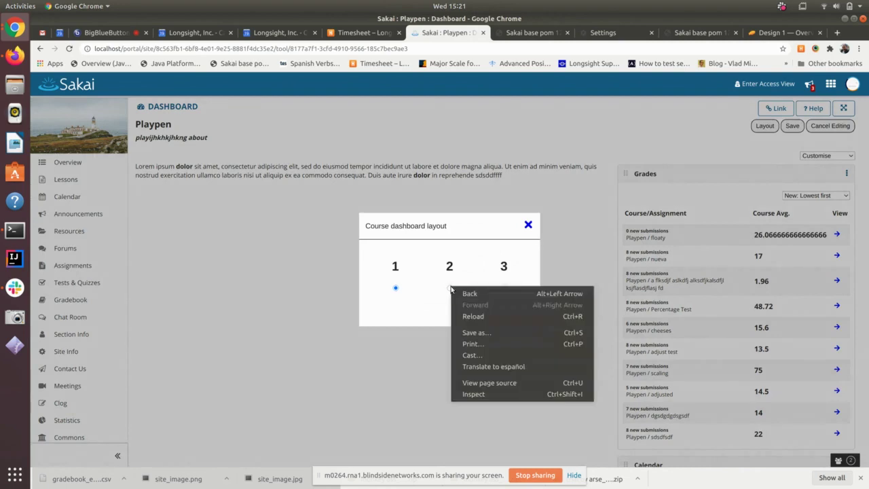
left_click(439, 292)
left_click(449, 288)
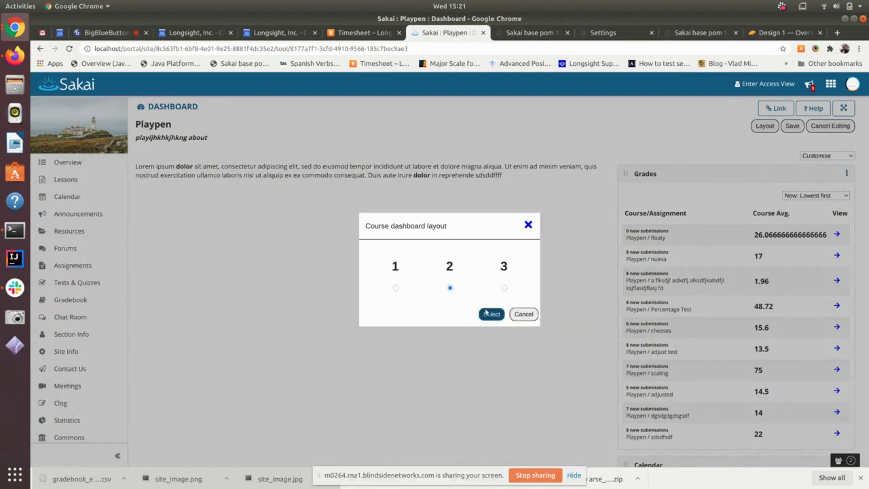
left_click(490, 315)
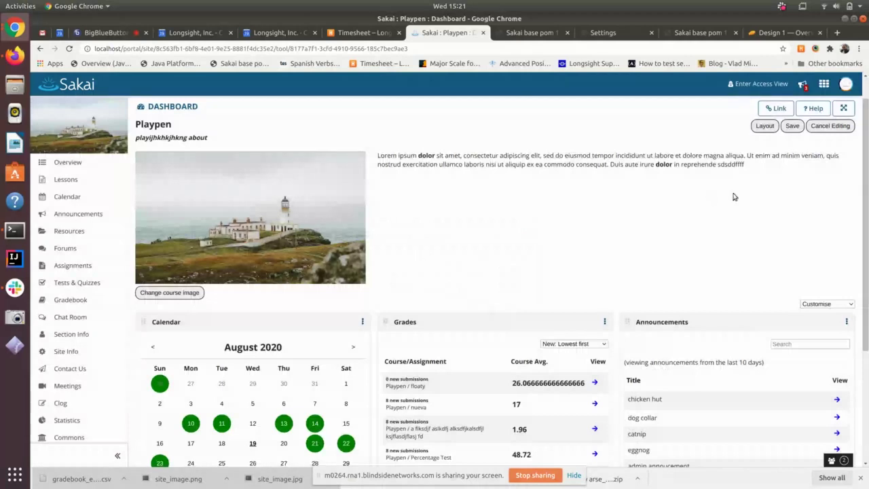
left_click(793, 130)
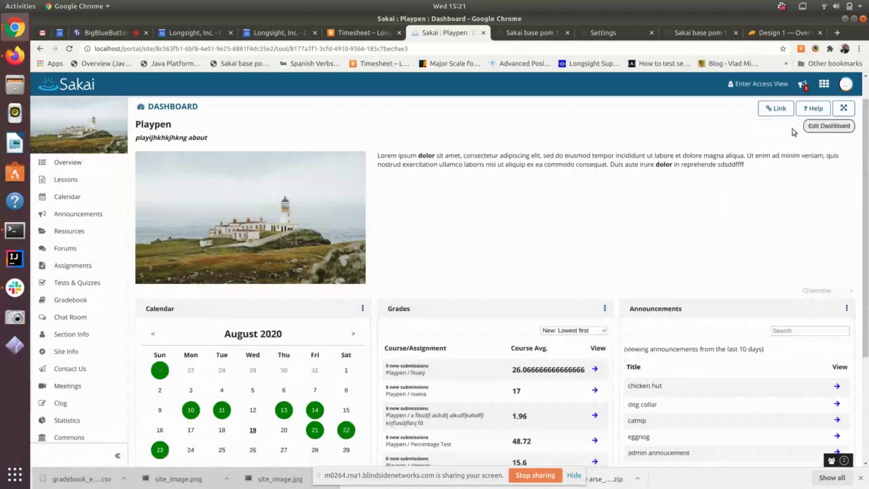
Reopen the dashboard for editing and load the Unsplash lighthouse photo from the Pictures folder as the course image
left_click(810, 129)
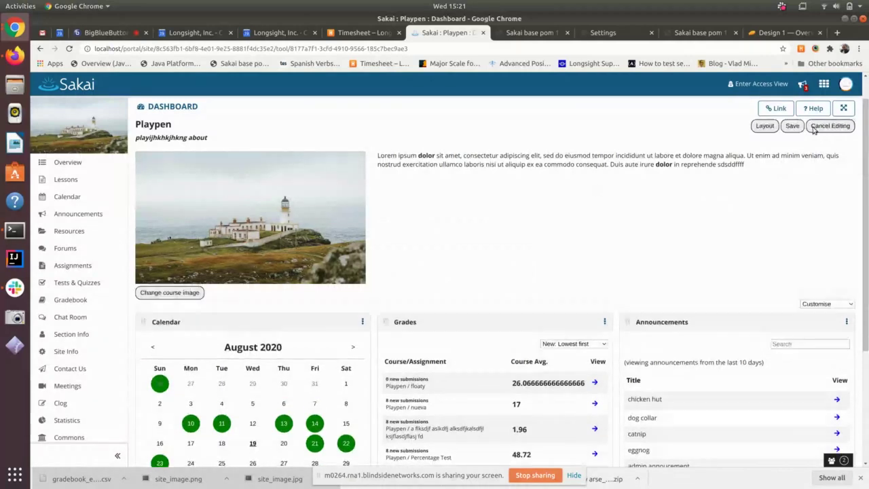
left_click(169, 292)
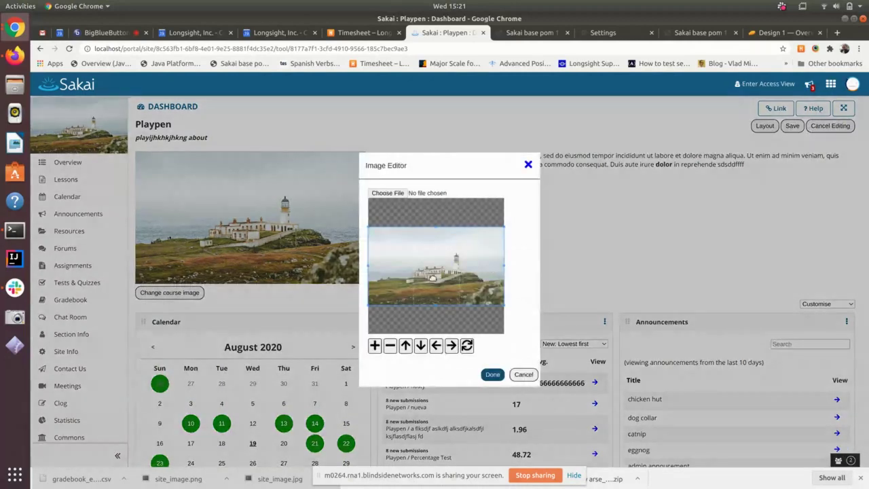
left_click(378, 194)
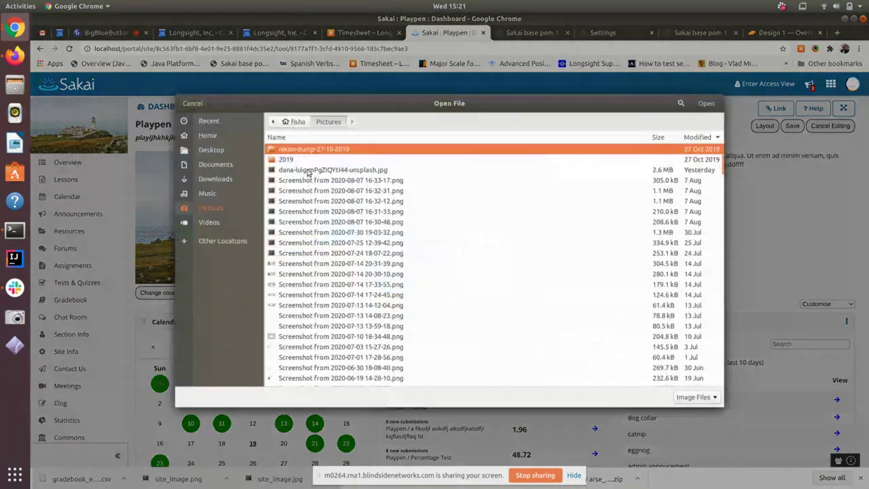
double_click(311, 170)
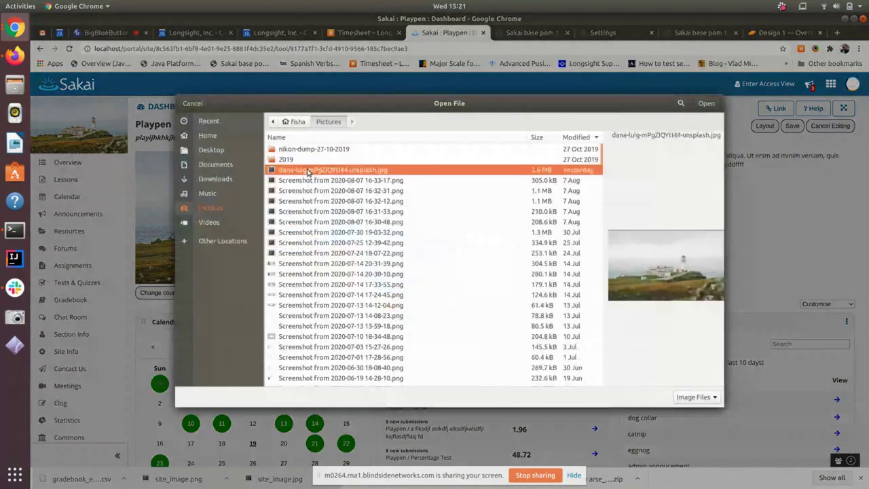
Enlarge the lighthouse photo in the Image Editor, apply it as the course image and save the dashboard
left_click(343, 346)
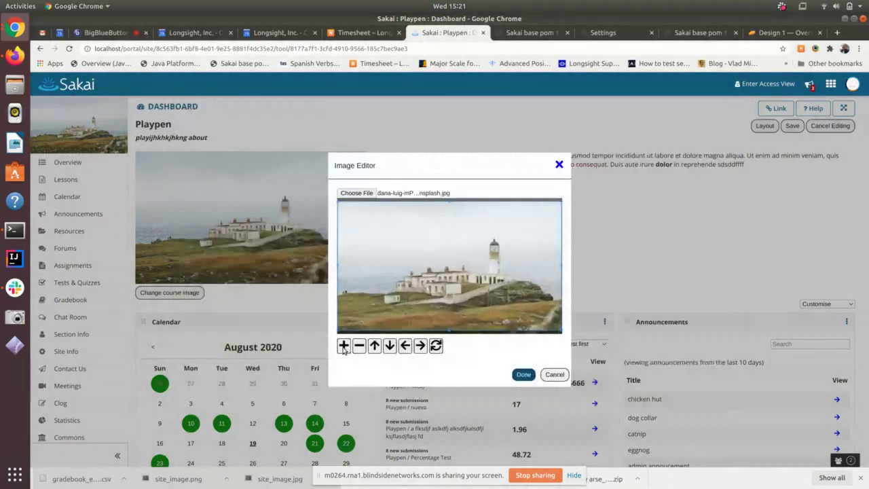
left_click(344, 345)
left_click(344, 346)
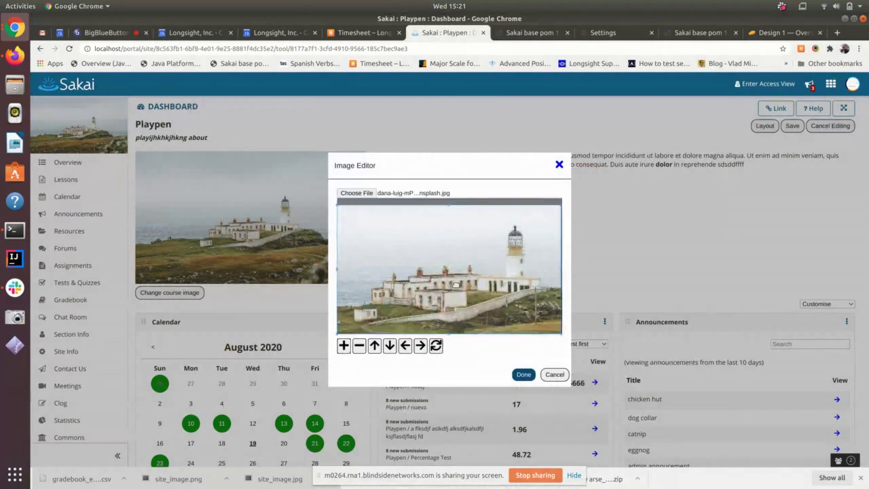
left_click(344, 346)
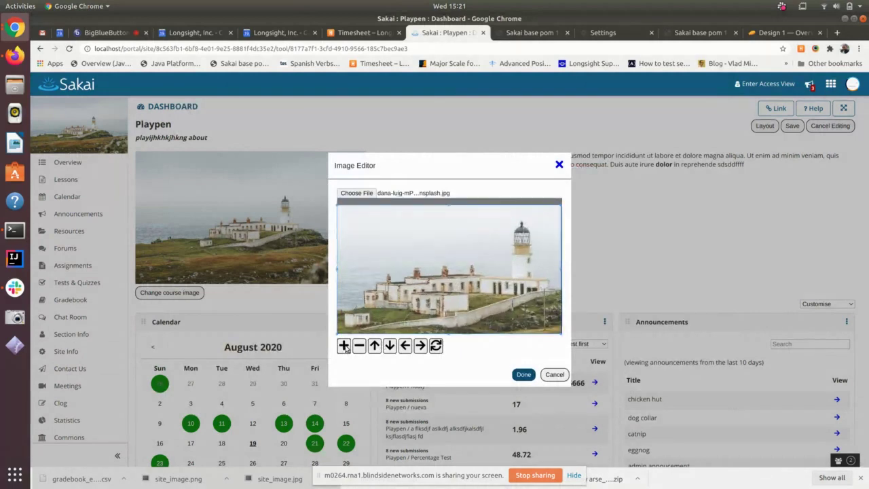
left_click(345, 346)
left_click(344, 346)
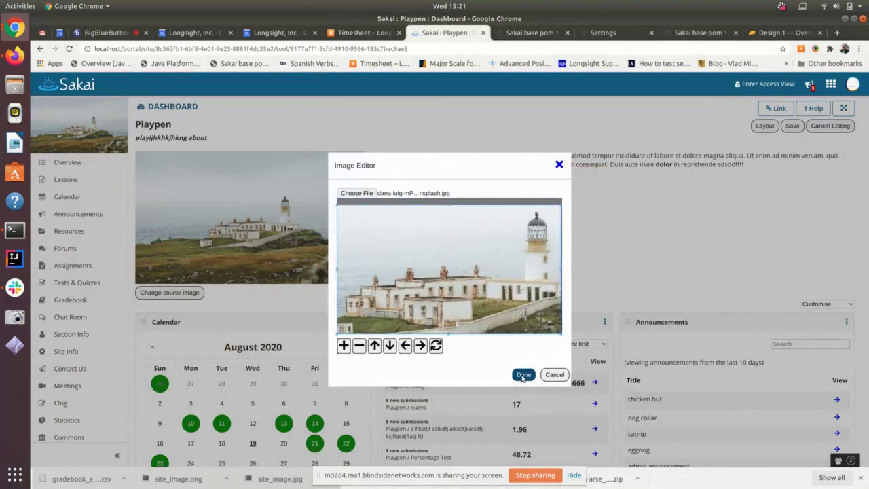
left_click(523, 376)
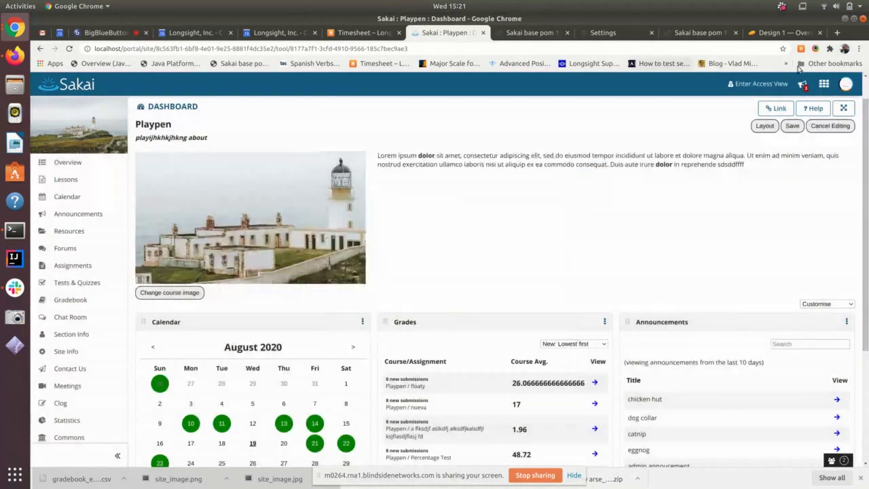
left_click(793, 126)
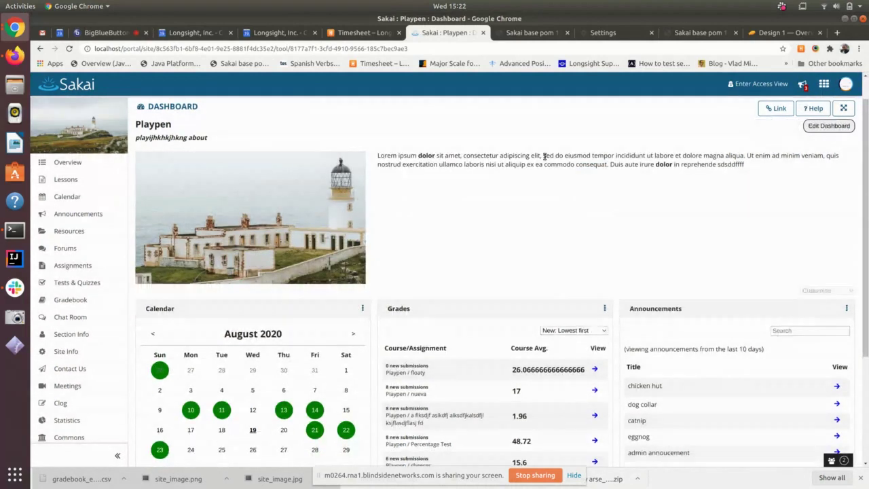
Reload the Playpen dashboard and review its course image and the widgets down to Forums
left_click(70, 48)
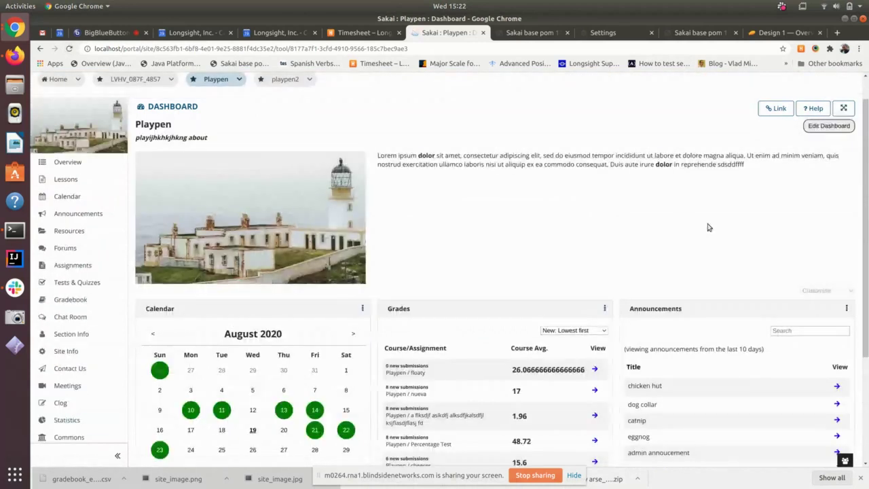
scroll(529, 200, "down", 5)
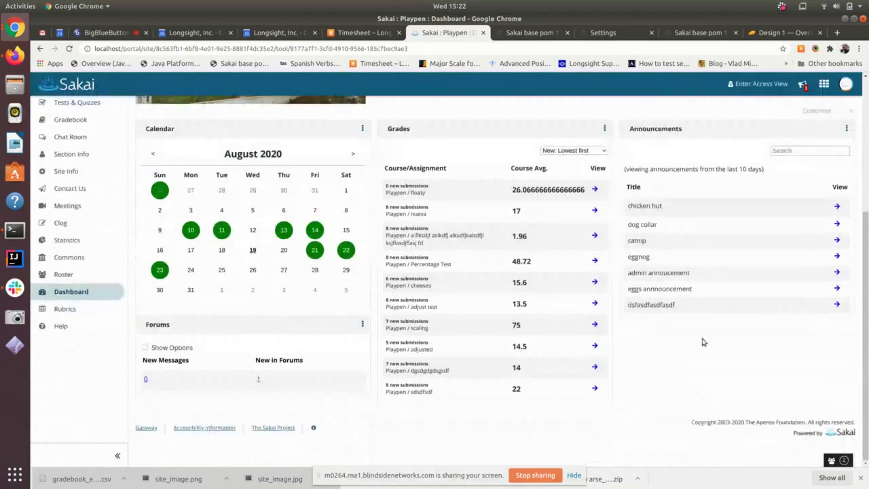
scroll(703, 341, "up", 6)
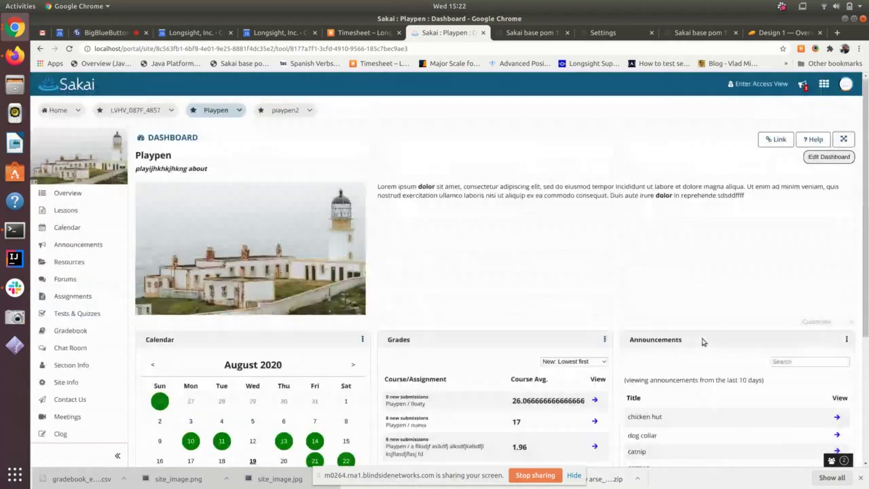
Reopen the Playpen dashboard for editing and view the course layout options, closing them without a new selection
left_click(826, 158)
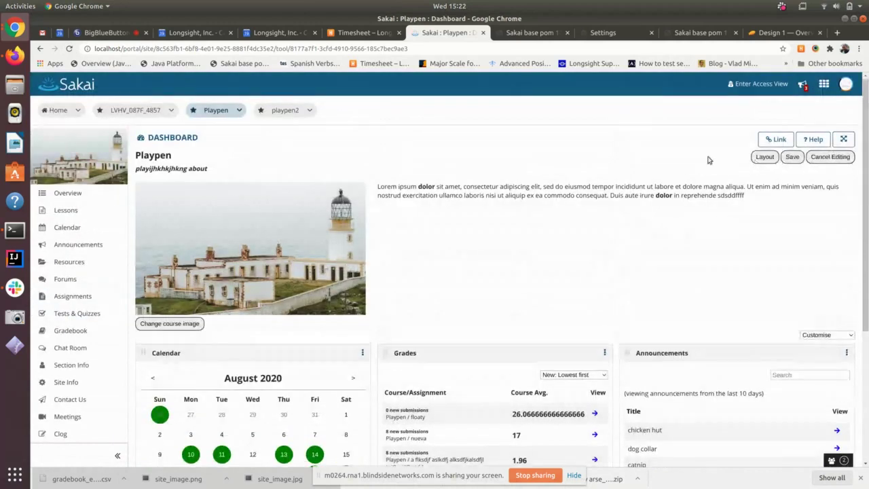
left_click(764, 157)
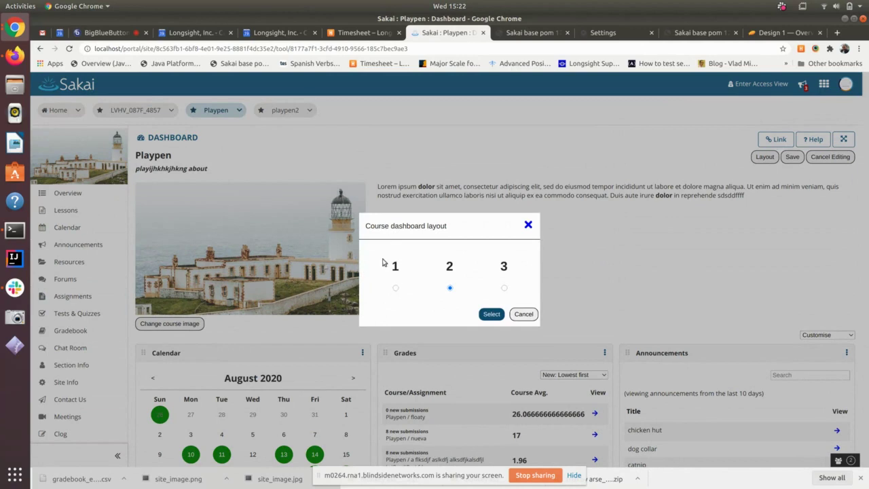
left_click(524, 314)
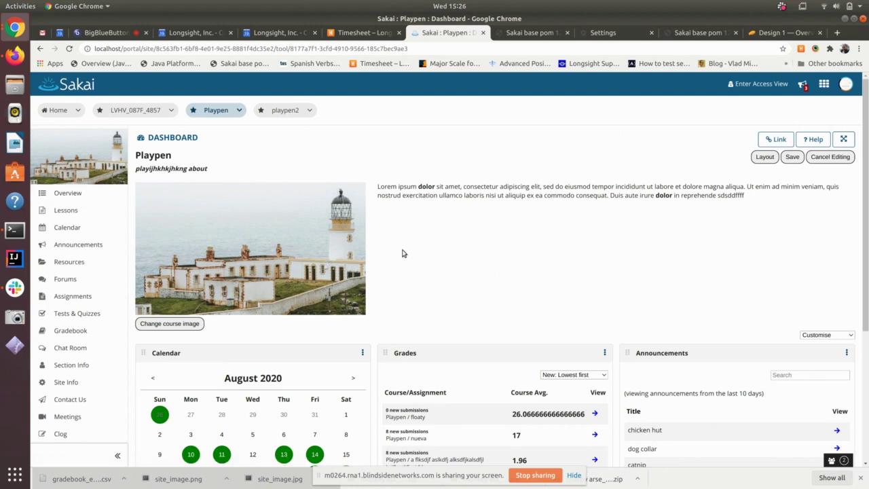
scroll(452, 252, "down", 3)
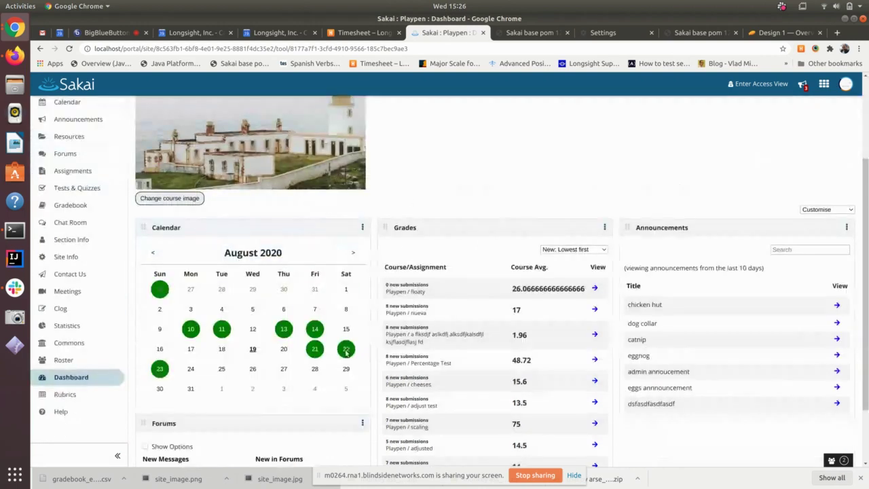
Switch the Playpen dashboard to course layout 1, save it and review the resulting page
scroll(436, 353, "up", 3)
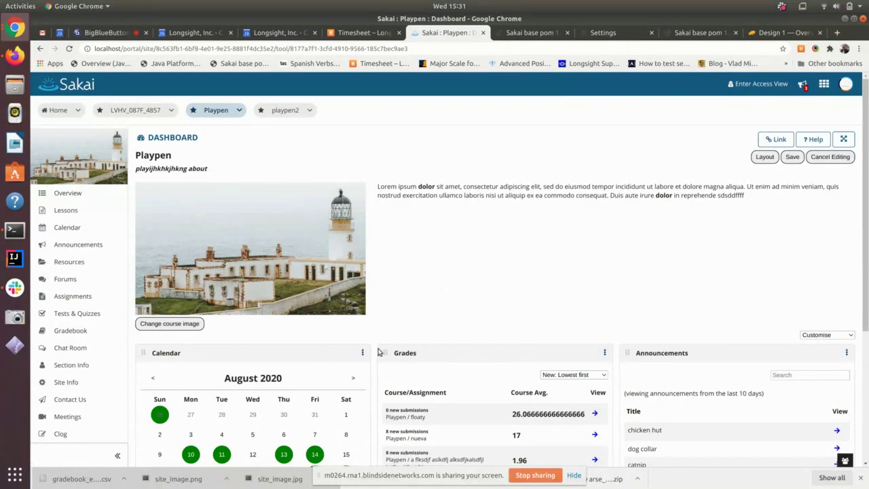
left_click(764, 157)
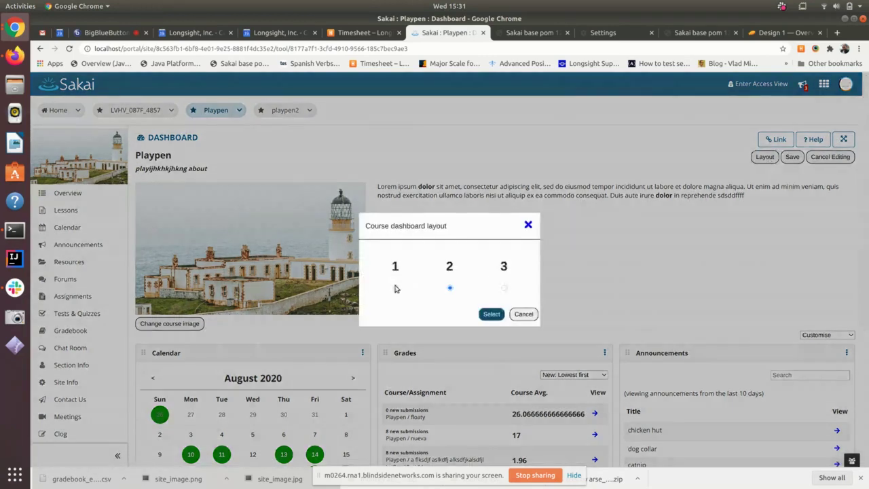
left_click(396, 287)
left_click(491, 313)
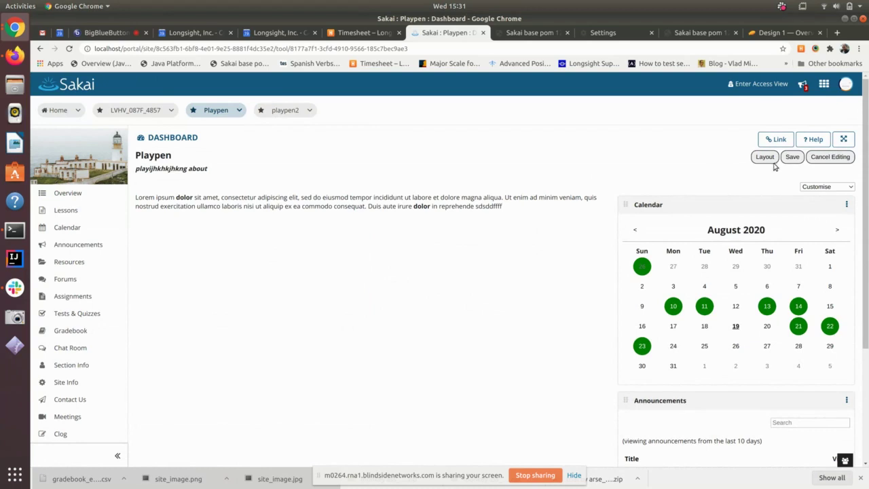
left_click(795, 157)
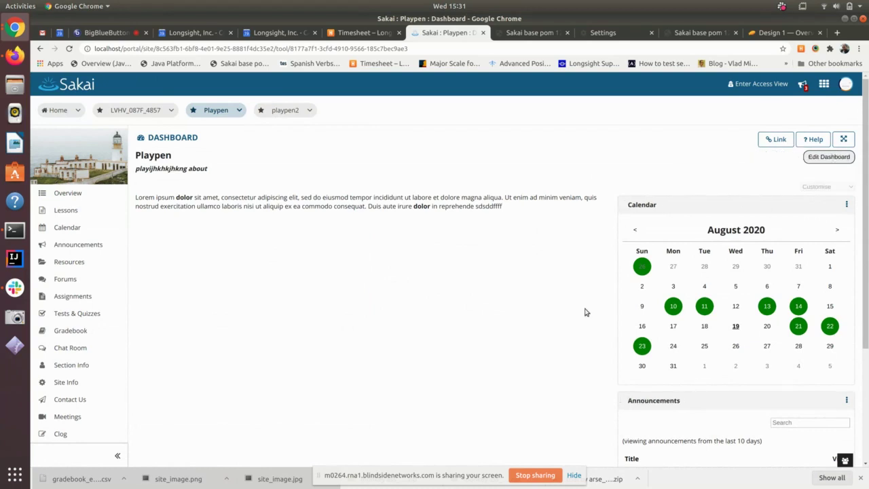
scroll(584, 311, "down", 3)
scroll(584, 310, "up", 3)
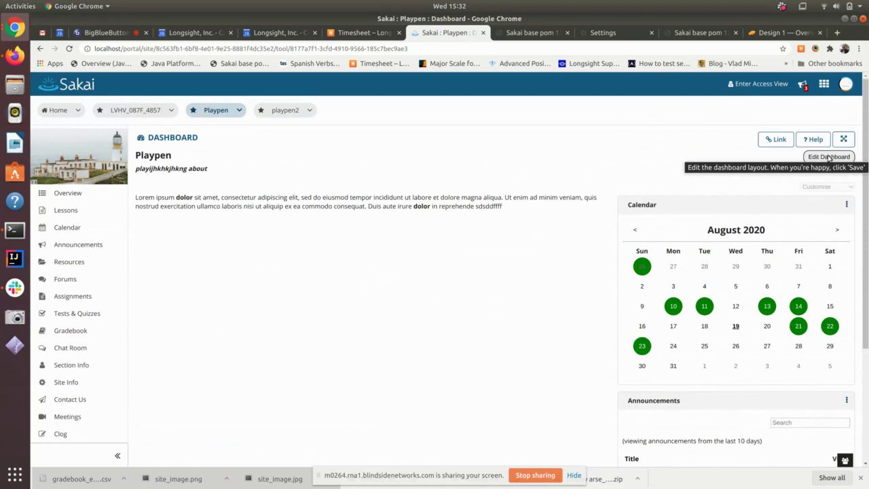
Reopen the Playpen dashboard for editing and apply course layout 3, reviewing its arrangement of text and widgets
left_click(828, 157)
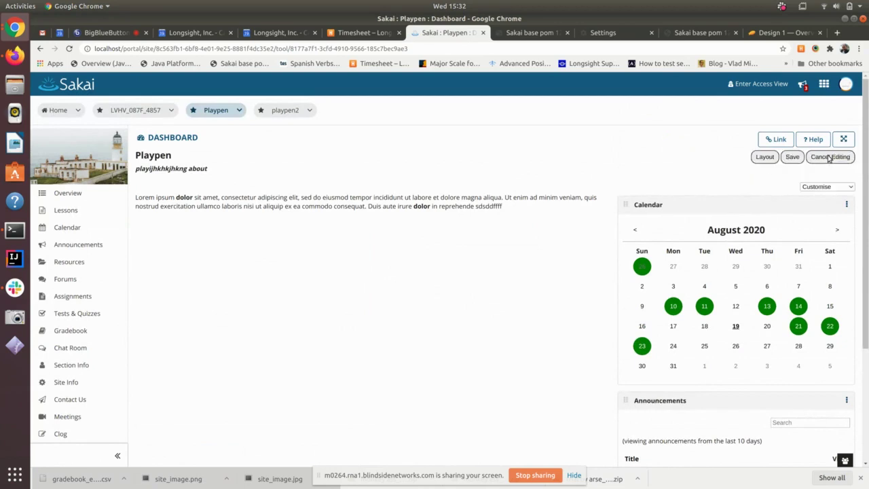
left_click(764, 156)
left_click(504, 288)
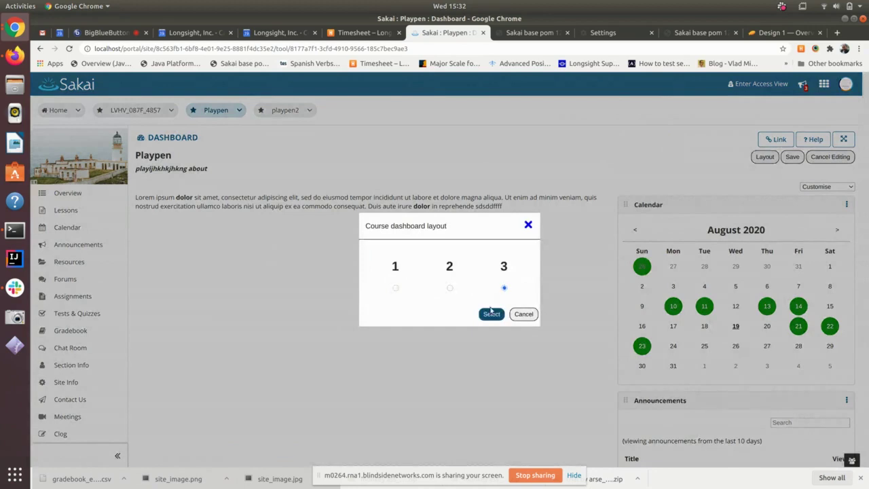
left_click(491, 315)
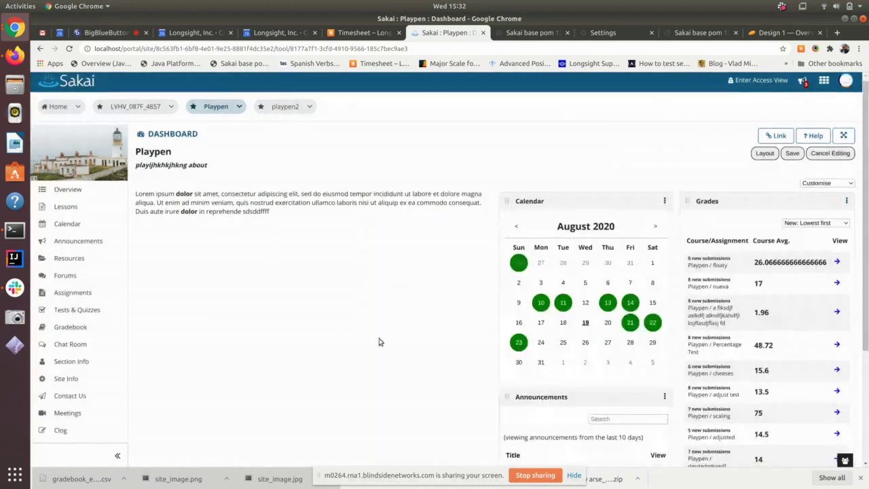
scroll(378, 339, "down", 5)
scroll(378, 342, "up", 3)
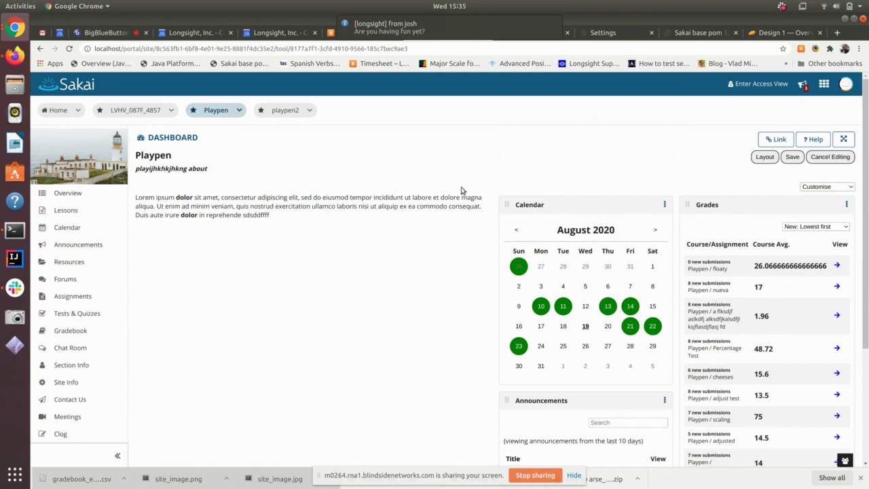
Open the incoming direct message in Slack and reply with two messages, "yep" and "mobbed"
left_click(393, 28)
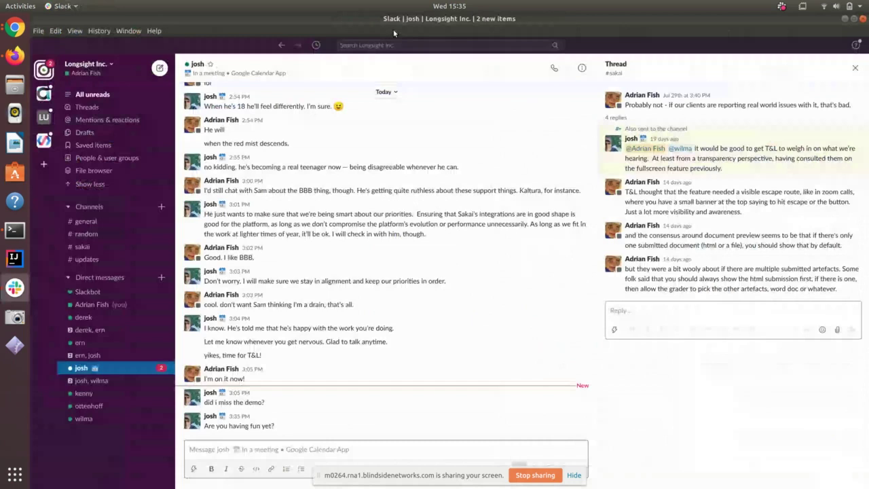
type("yep")
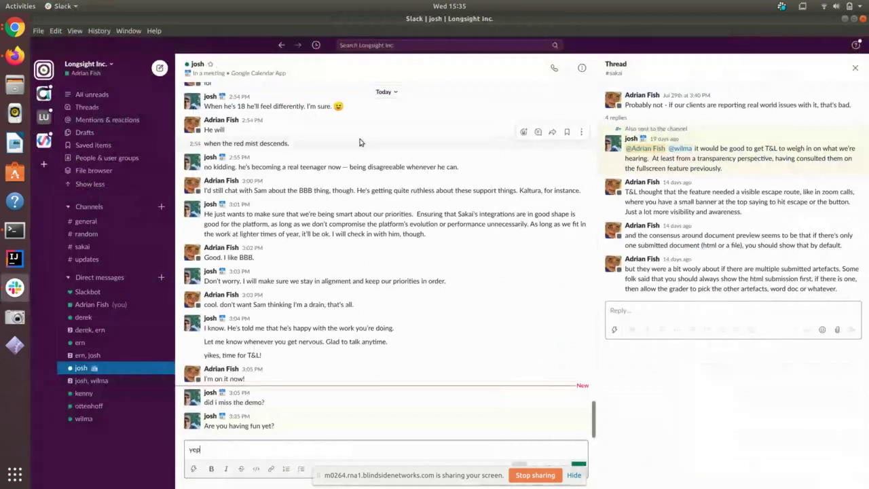
key("Return")
type("mobbed")
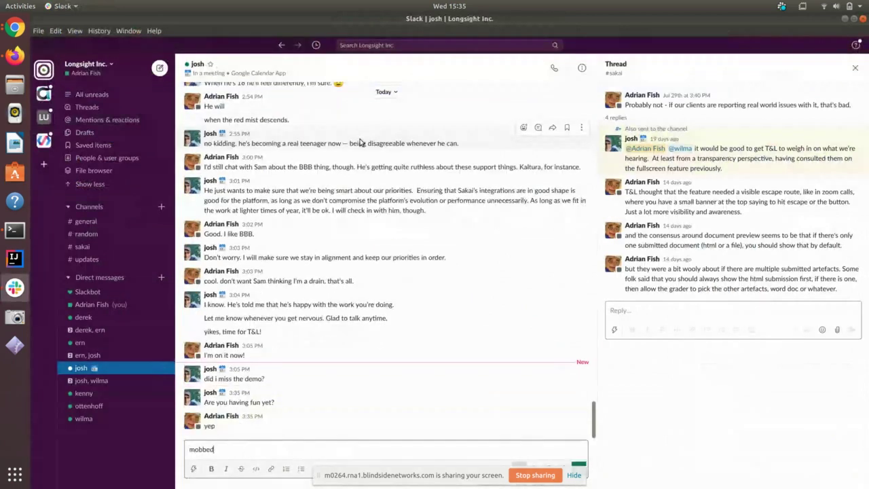
key("Return")
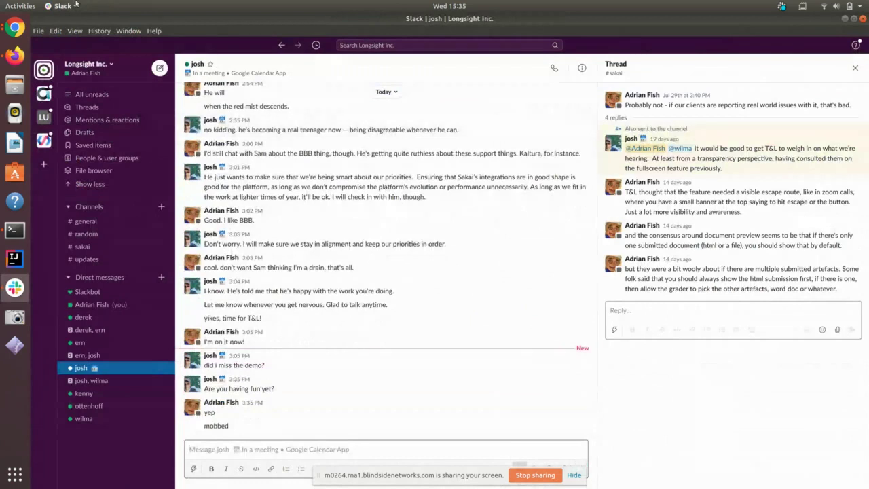
Switch back from Slack to the Playpen dashboard in Google Chrome
left_click(15, 27)
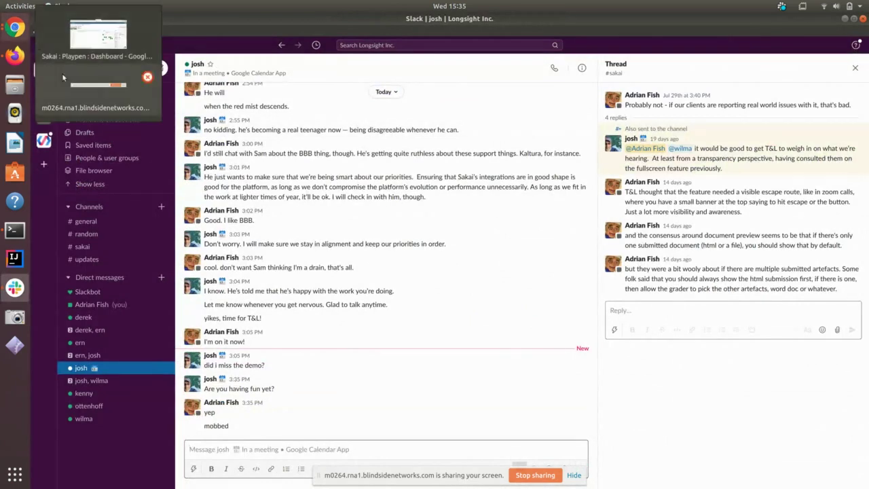
left_click(18, 32)
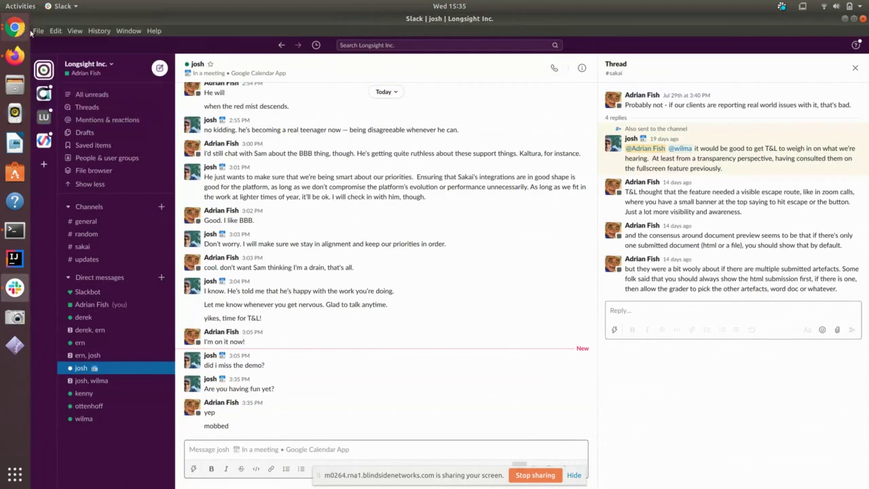
left_click(16, 31)
left_click(109, 22)
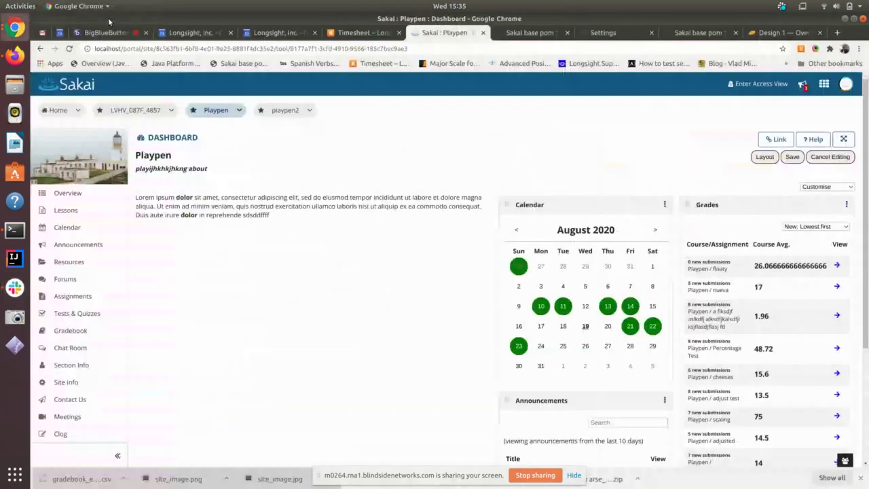
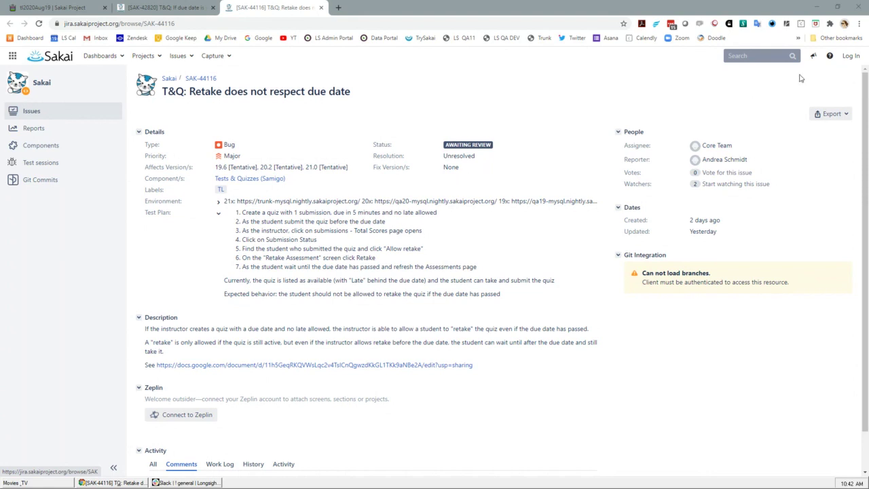
Log in to the Sakai Jira from issue SAK-44116 with the prefilled credentials
left_click(851, 55)
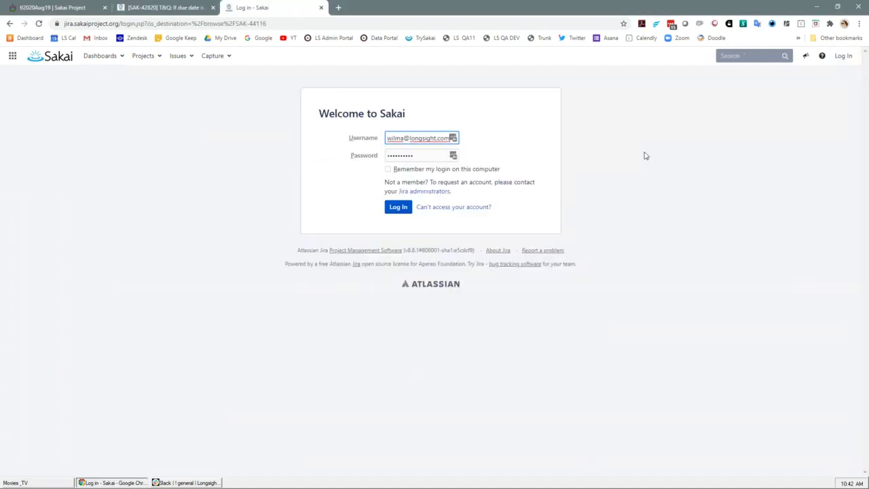
left_click(399, 207)
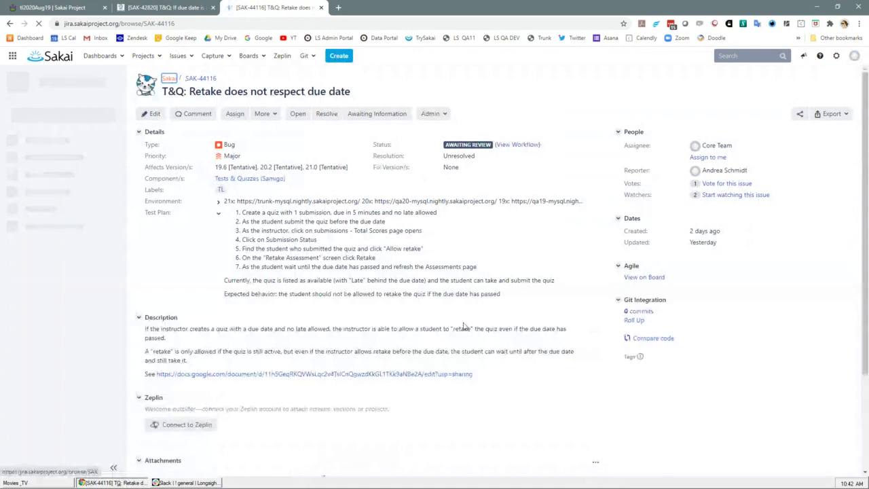
Draft a comment on issue SAK-44116: "T&L agreed that raising the priority to critical would be appropriate, since this leaves the test open indefinitely."
scroll(464, 326, "down", 2)
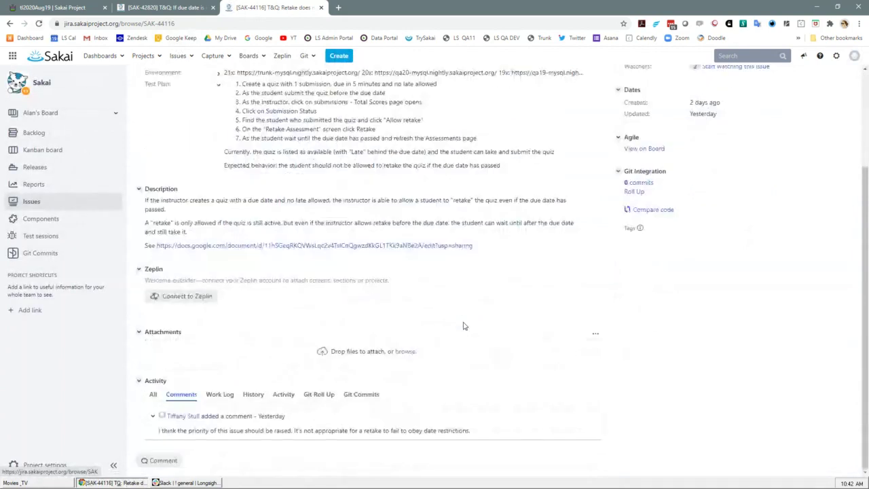
left_click(160, 460)
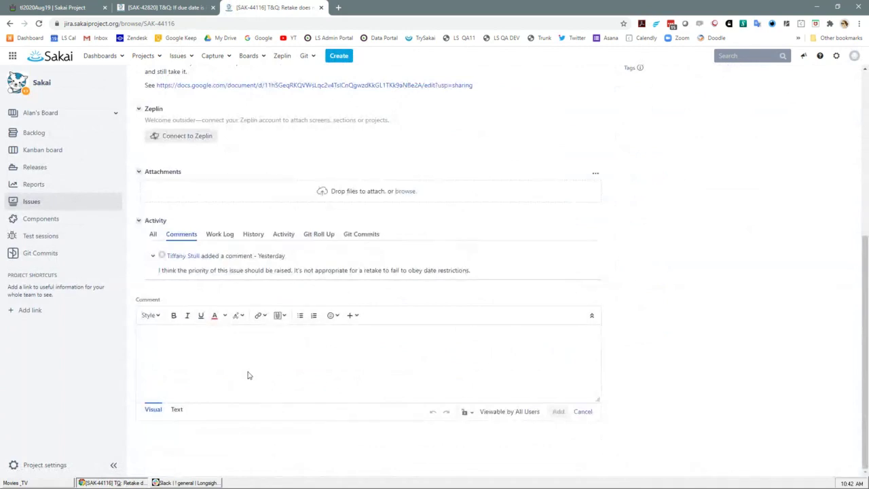
type("T&L agreed that r")
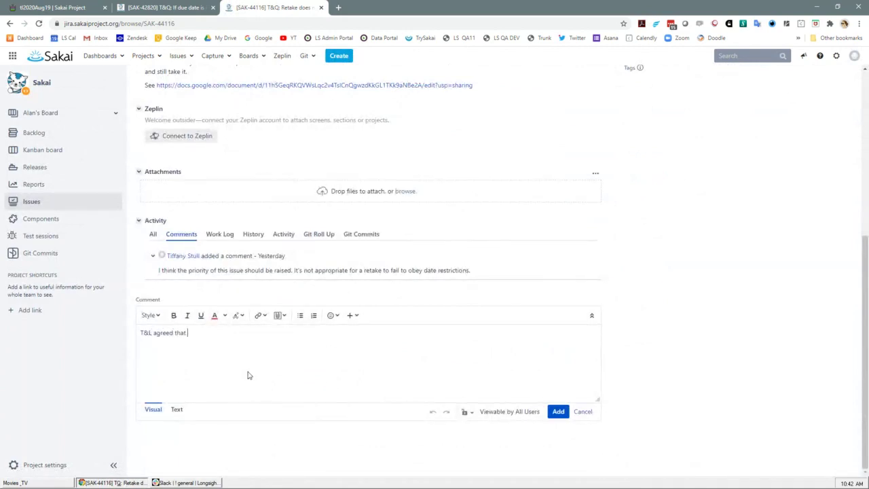
type("aising")
key("BackSpace")
key("BackSpace")
key("BackSpace")
key("BackSpace")
type("sing the priority would be approp")
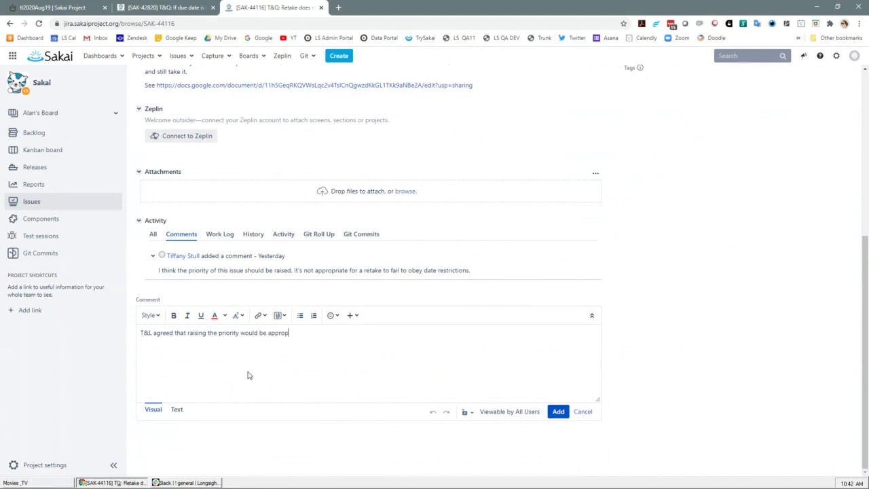
type("riate, since this")
type("leaves the test open in")
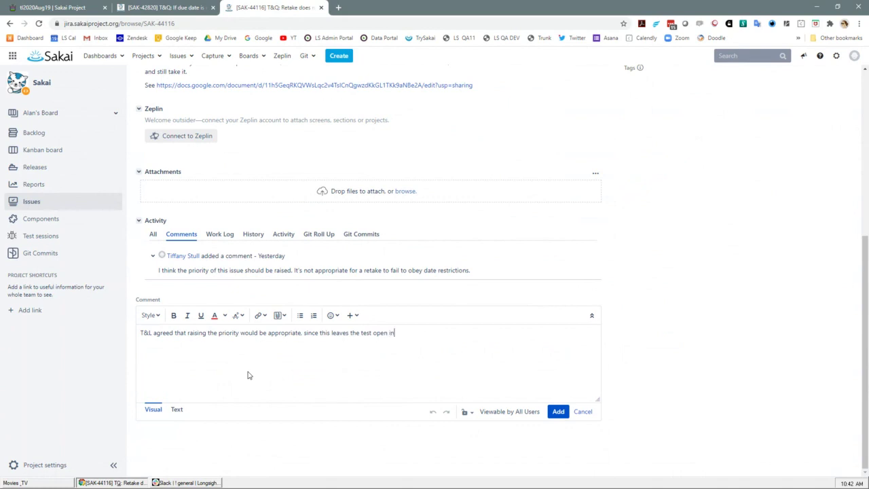
type("definittely.")
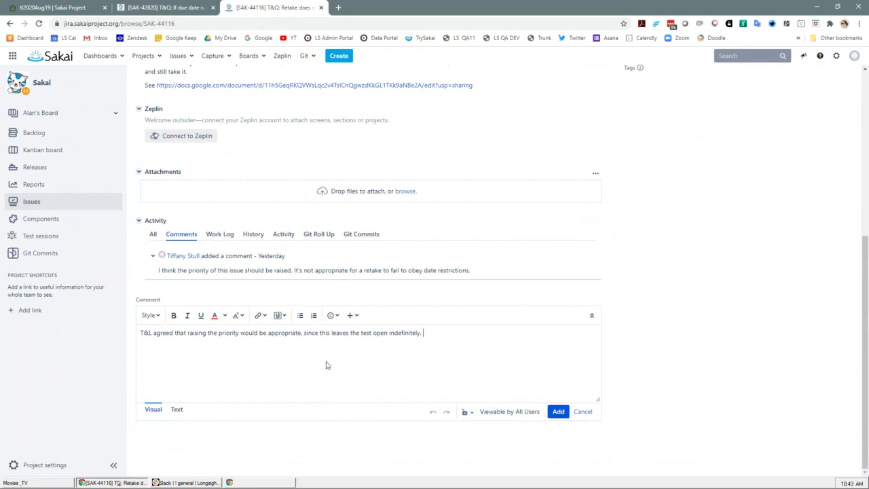
left_click(239, 332)
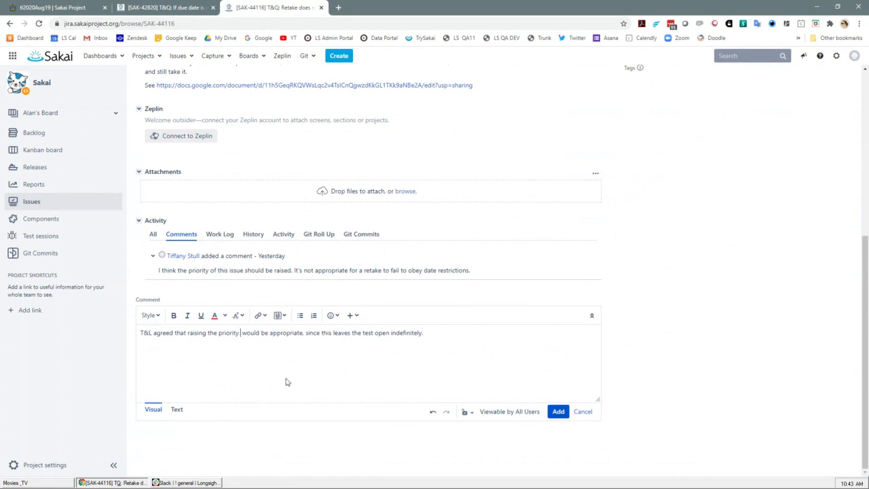
type("to critical")
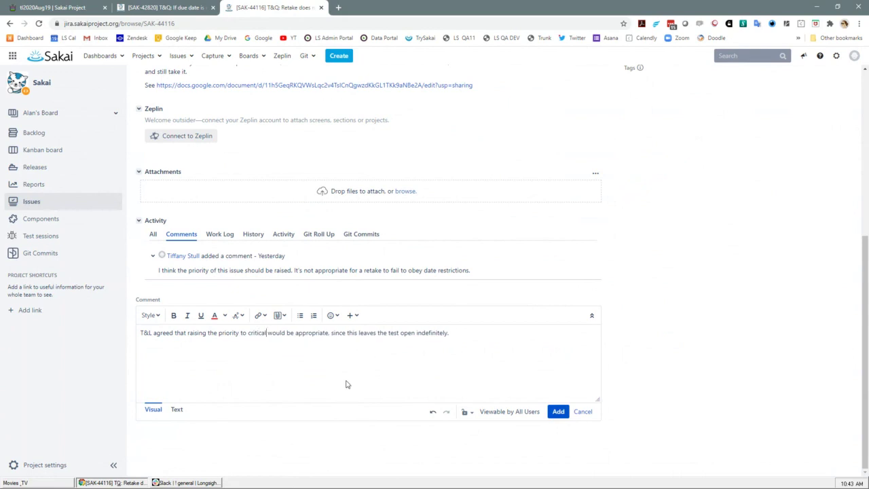
scroll(346, 384, "up", 1)
scroll(345, 384, "up", 3)
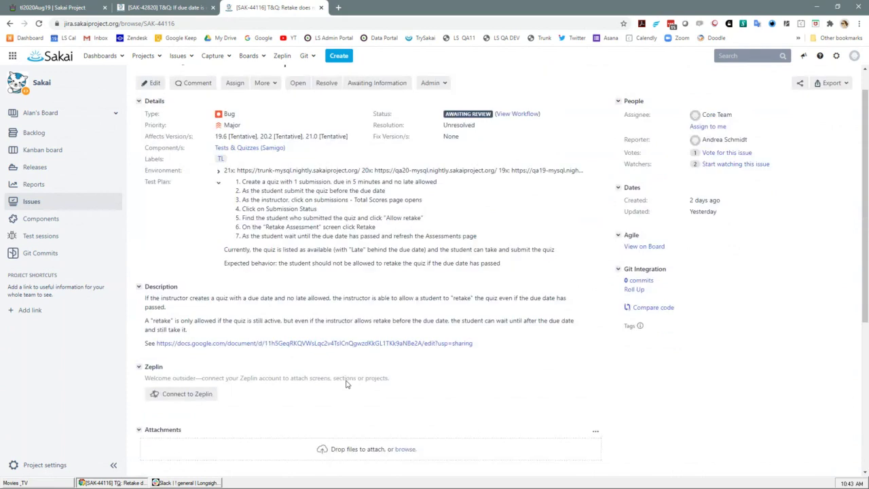
scroll(250, 141, "up", 1)
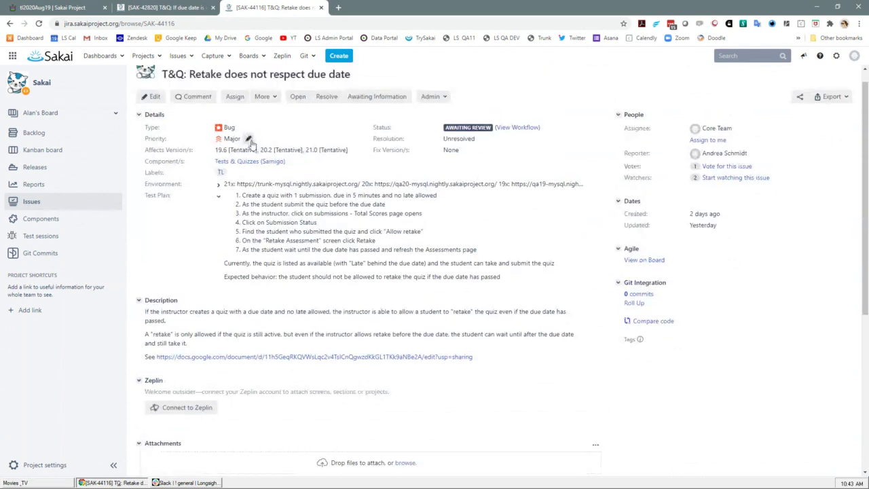
left_click(250, 141)
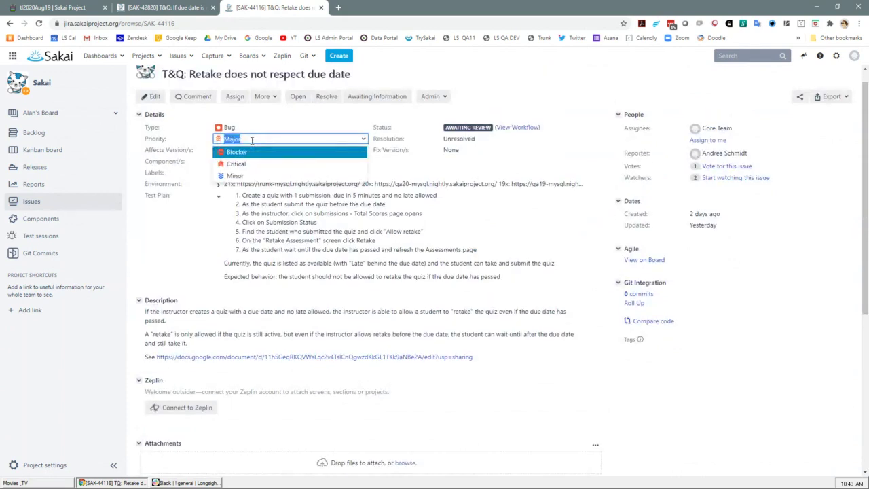
left_click(574, 402)
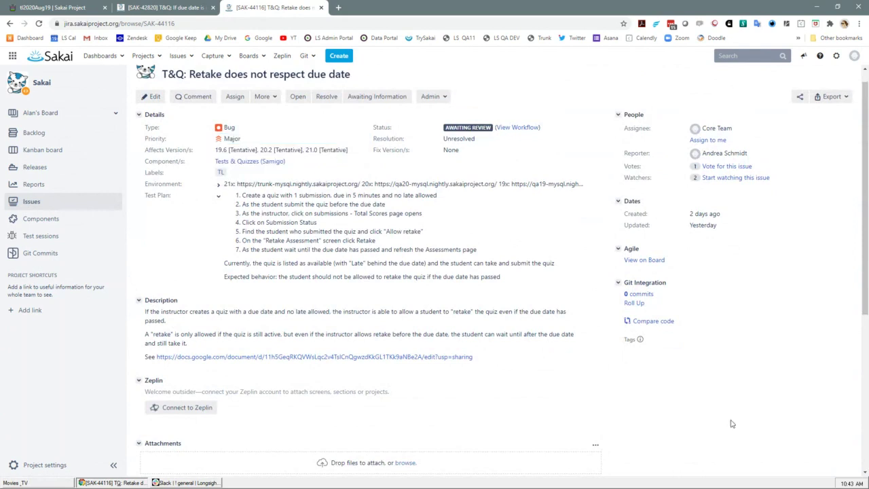
Add the drafted priority comment to issue SAK-44116 and return to the issue's details
scroll(732, 423, "down", 2)
scroll(732, 424, "down", 2)
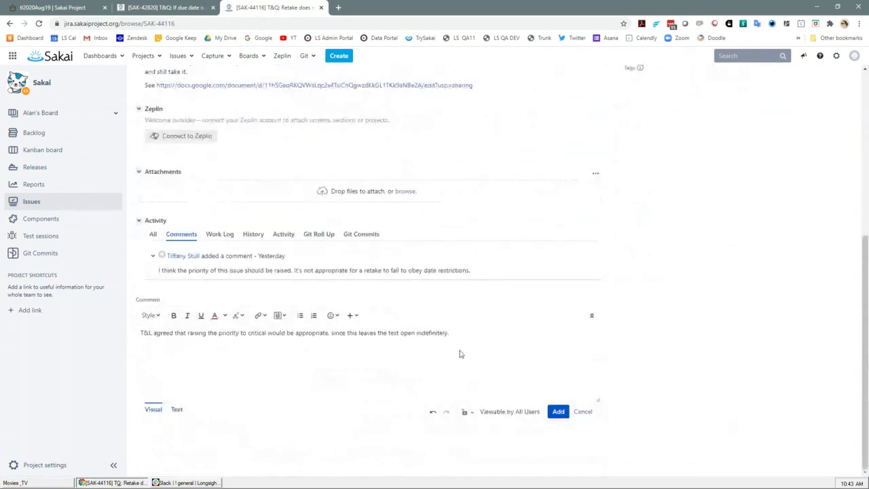
left_click(458, 330)
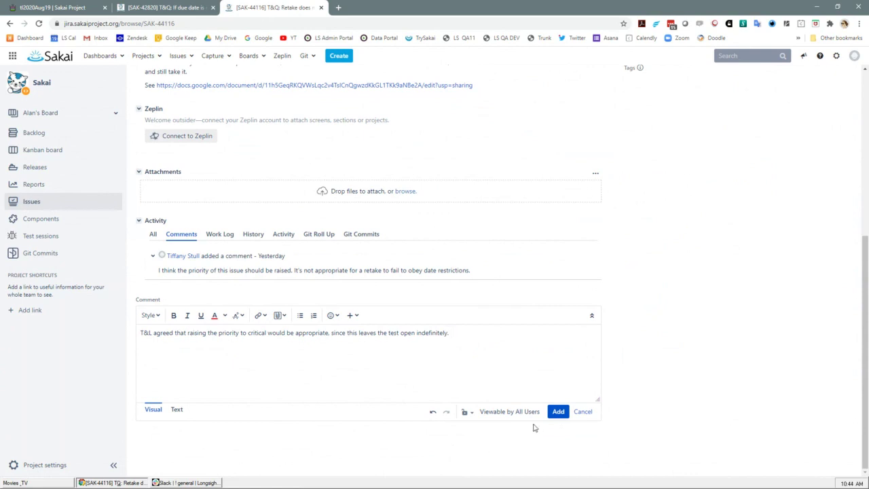
left_click(559, 412)
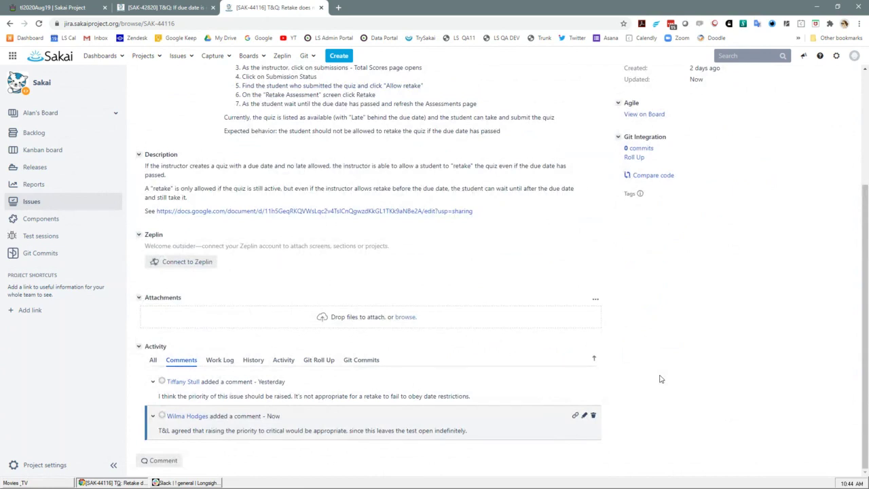
scroll(658, 379, "up", 2)
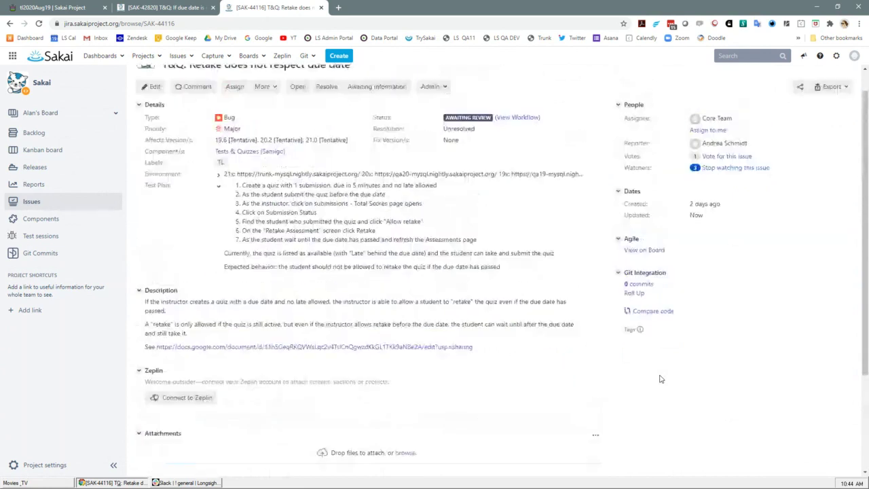
Set the priority of issue SAK-44116 to Critical and check the comment recorded on it
left_click(247, 129)
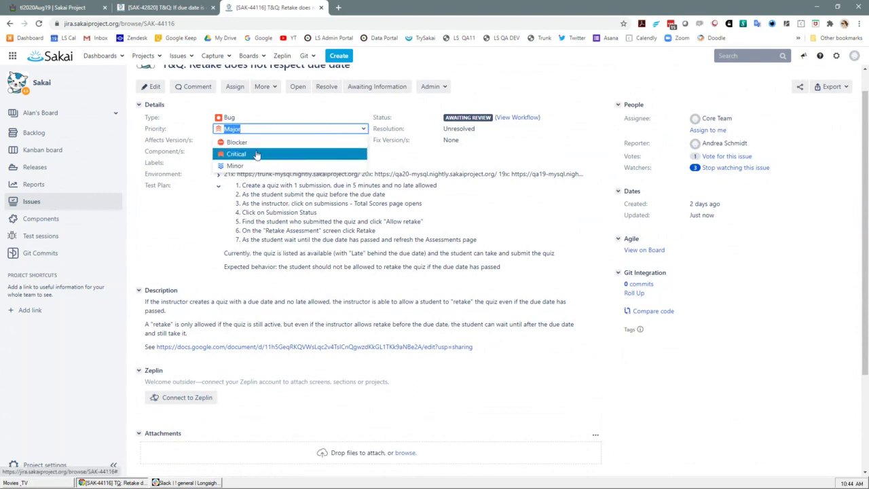
left_click(257, 154)
left_click(349, 141)
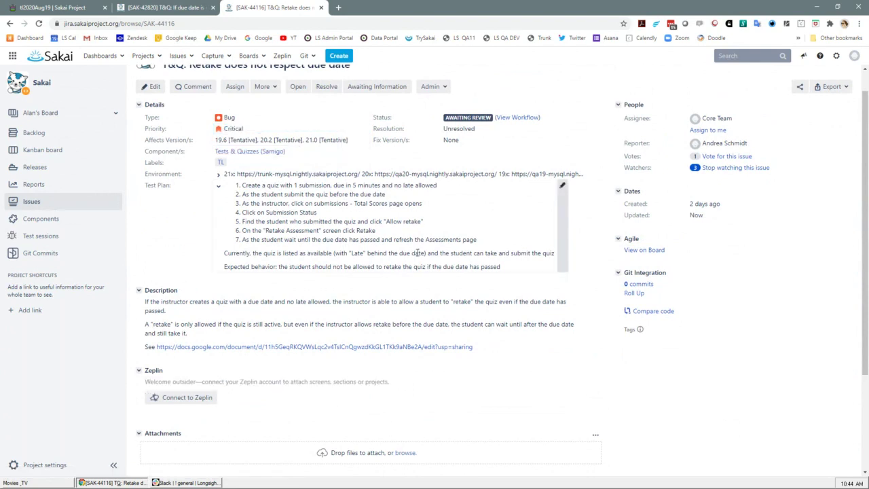
scroll(500, 313, "down", 2)
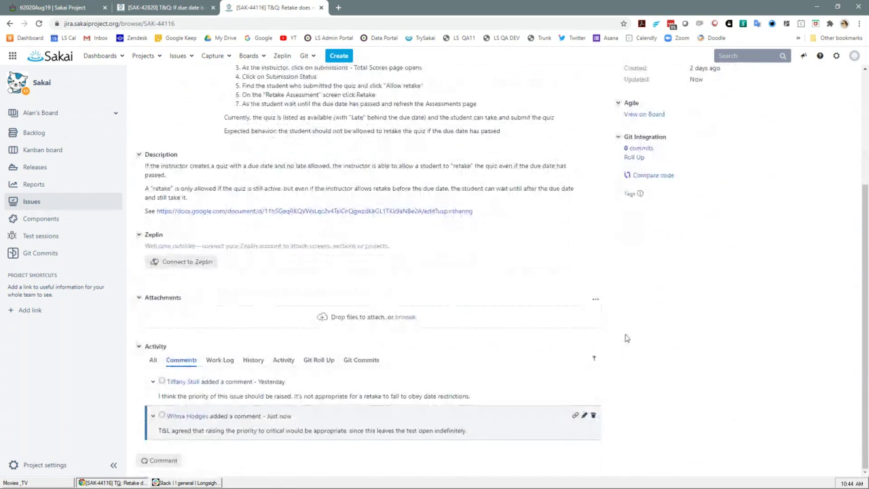
scroll(626, 338, "up", 2)
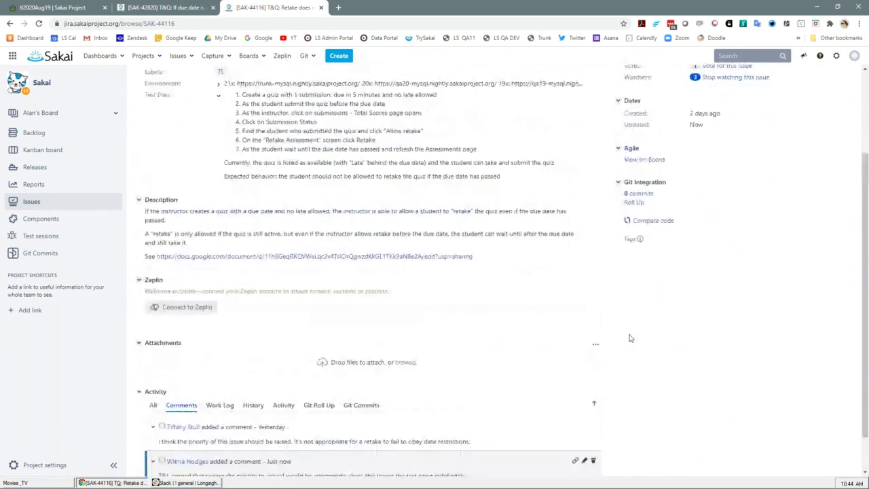
scroll(629, 337, "up", 1)
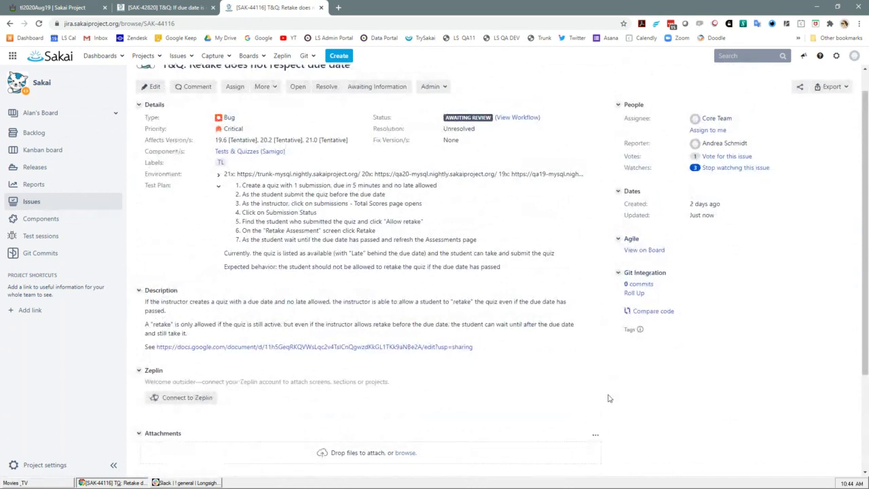
scroll(598, 407, "up", 1)
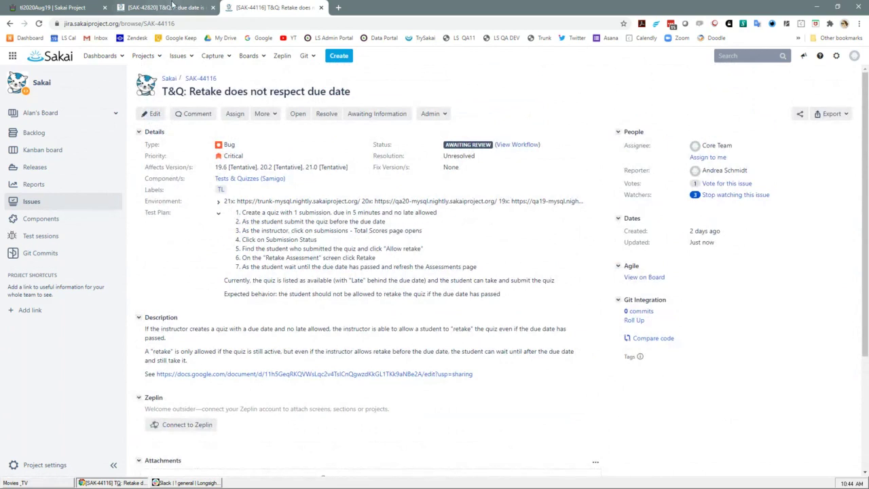
Switch to issue SAK-42820 about red due dates and select its full web address
left_click(173, 7)
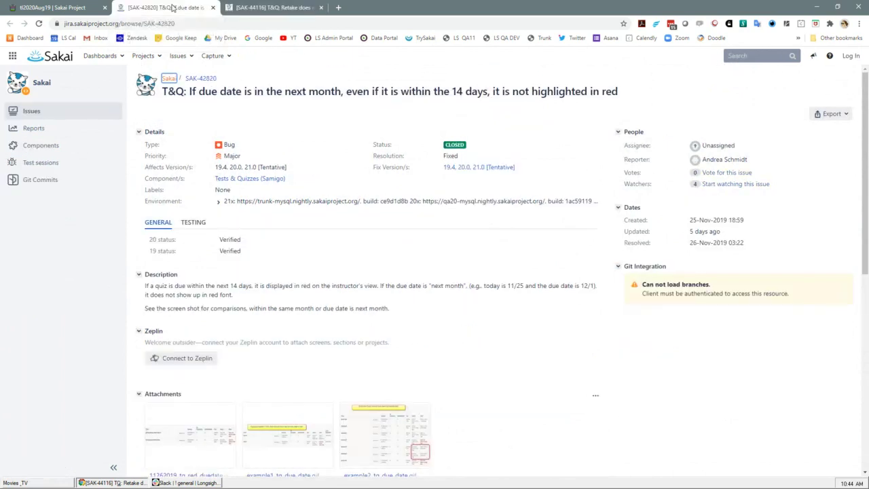
left_click(153, 26)
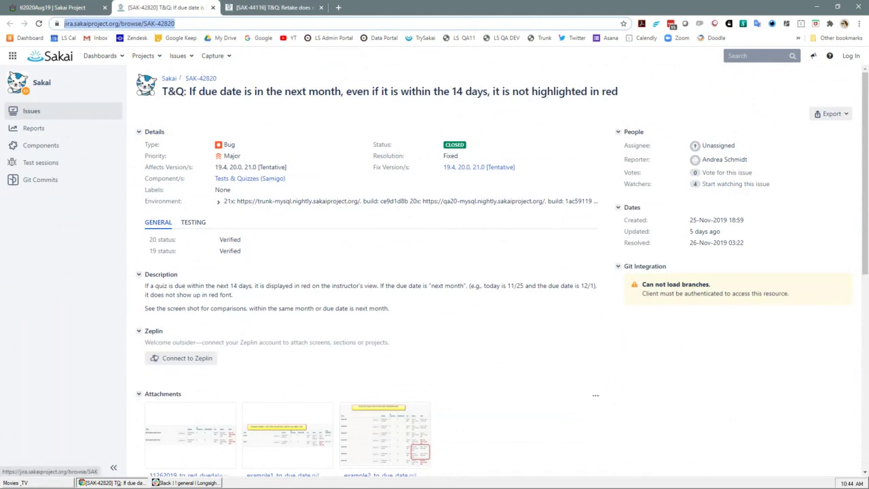
key("alt+Tab")
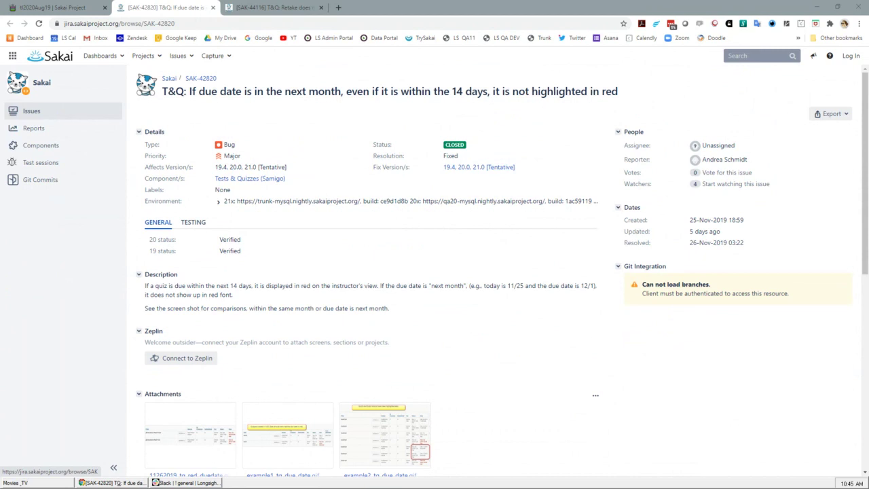
Look through the quiz due-date screenshots attached to issue SAK-42820 and close the preview
left_click(183, 431)
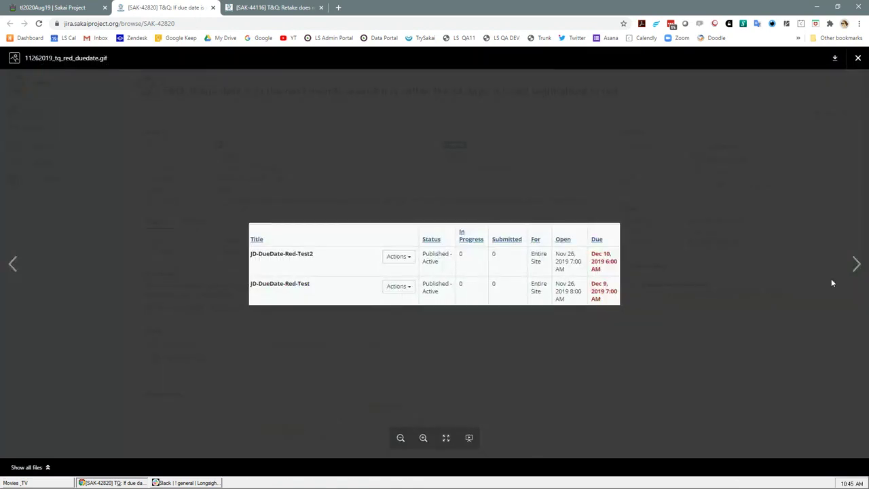
left_click(858, 266)
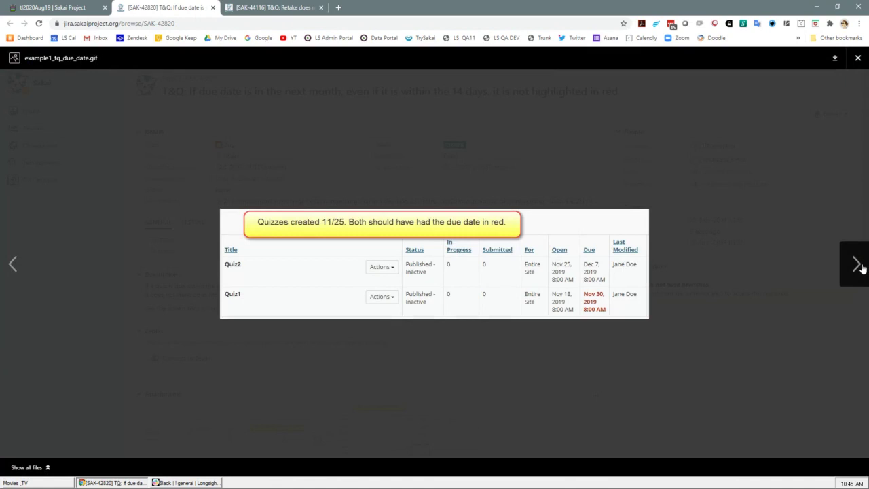
left_click(858, 265)
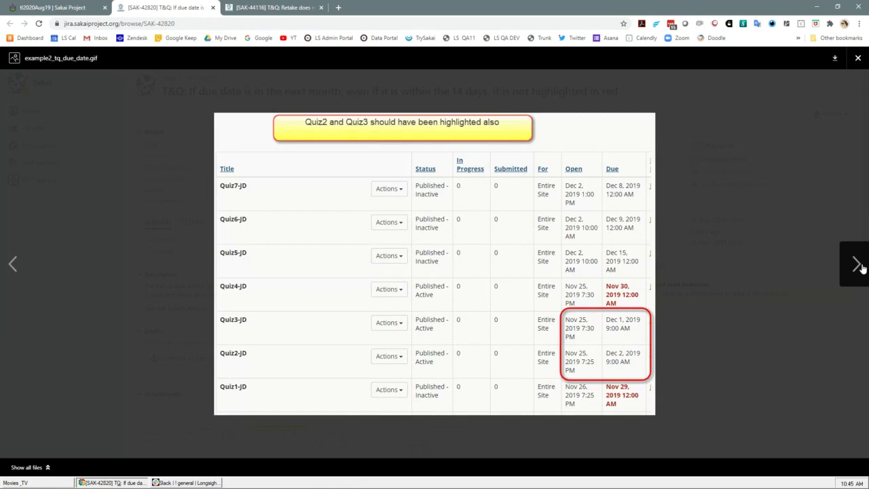
left_click(858, 265)
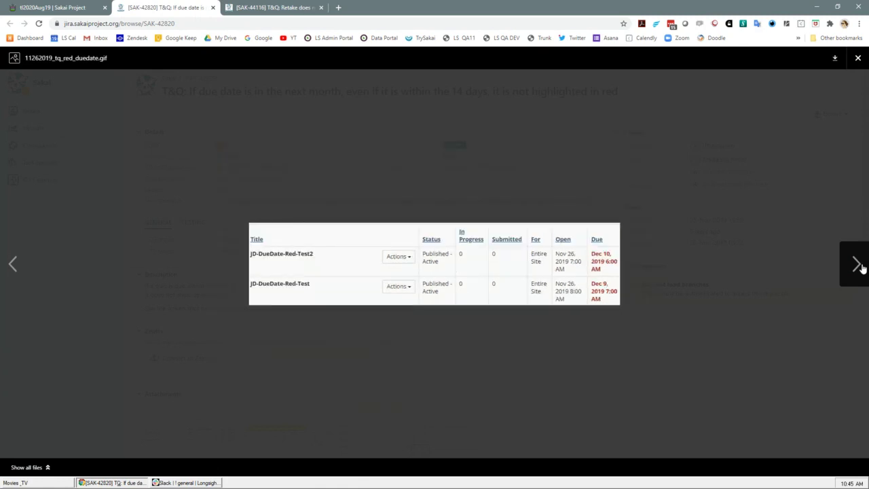
left_click(858, 264)
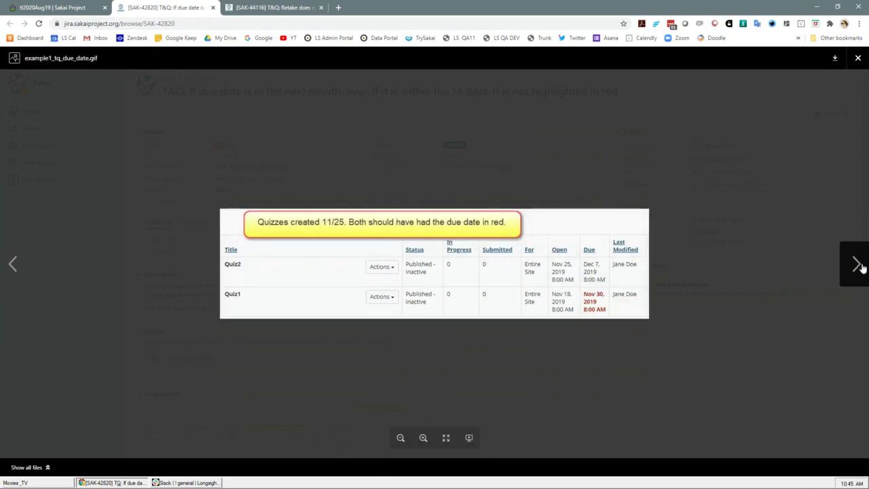
left_click(858, 57)
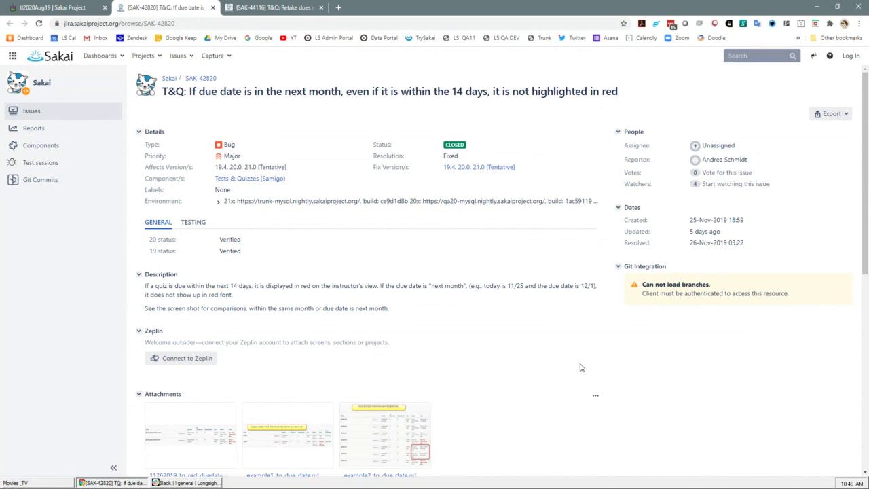
Review the description, linked issues and comments of issue SAK-42820
scroll(580, 367, "down", 1)
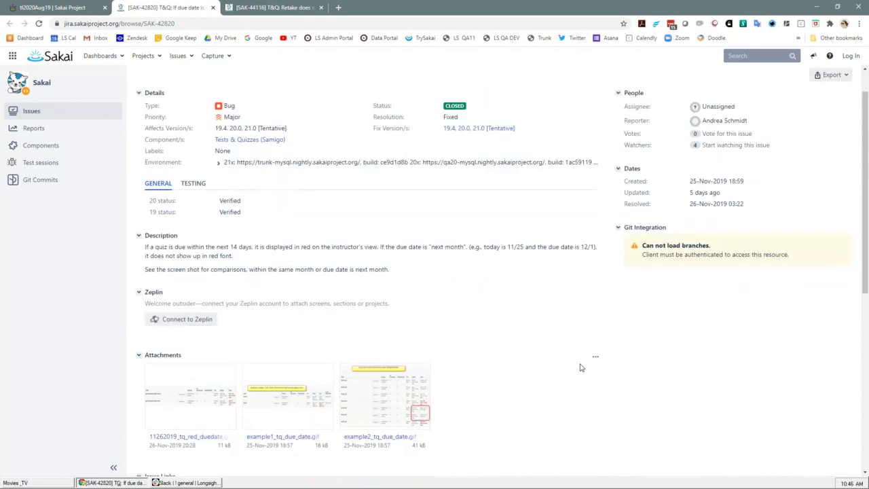
scroll(581, 368, "down", 4)
scroll(586, 373, "down", 5)
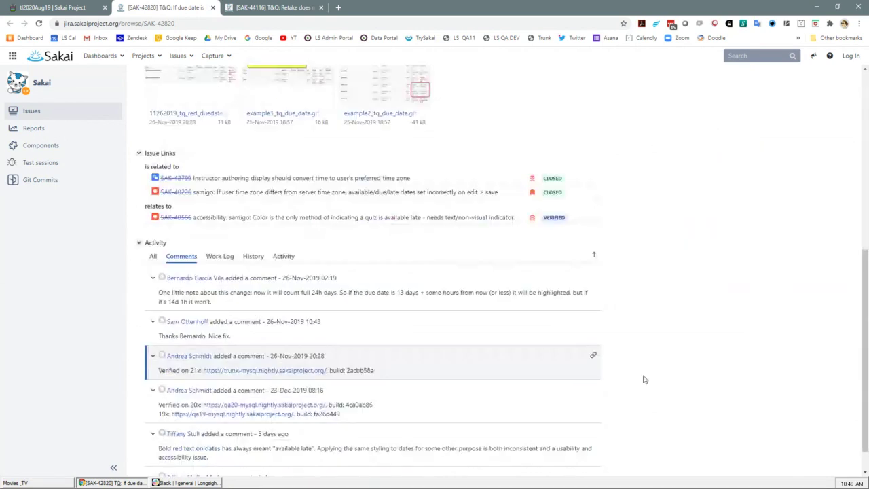
scroll(704, 367, "down", 1)
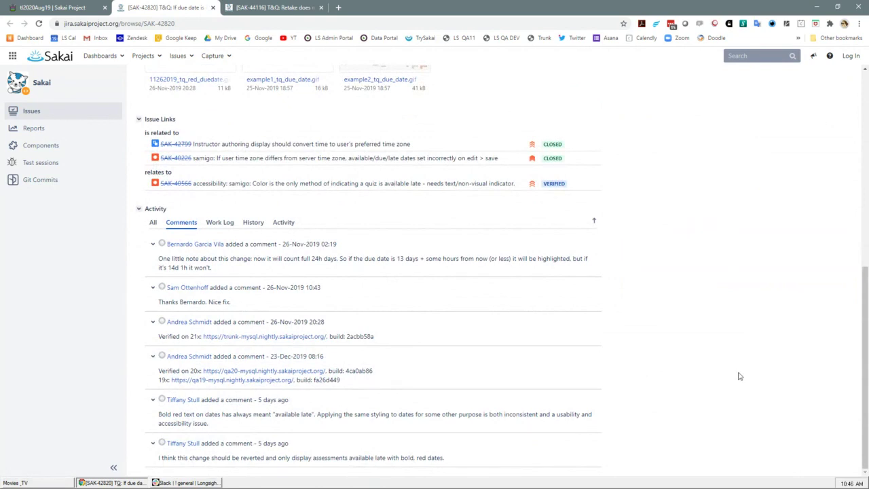
scroll(740, 376, "up", 1)
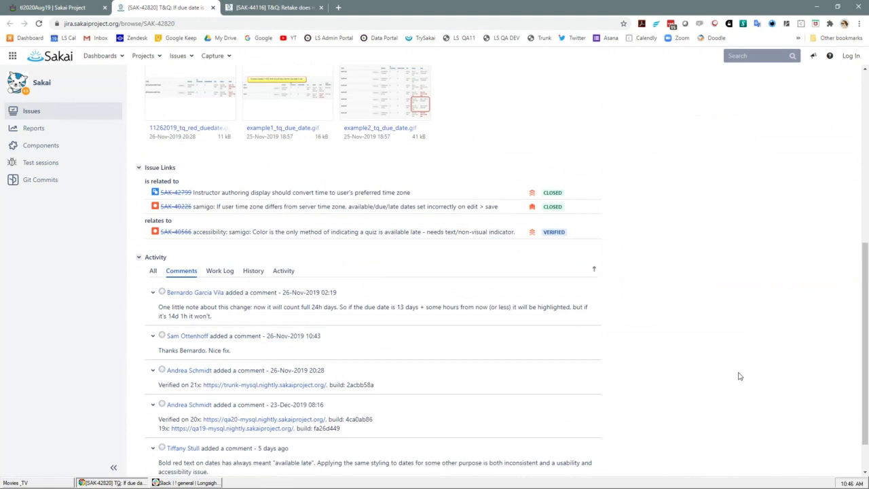
scroll(740, 376, "up", 4)
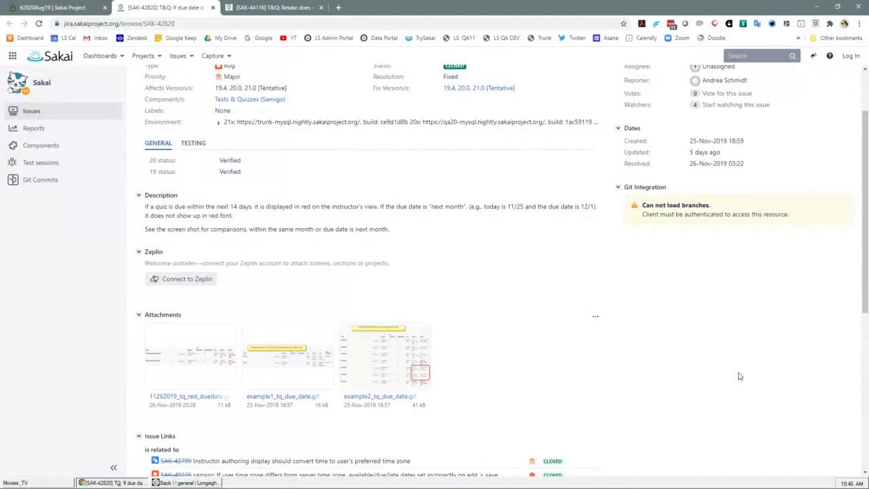
scroll(740, 376, "down", 1)
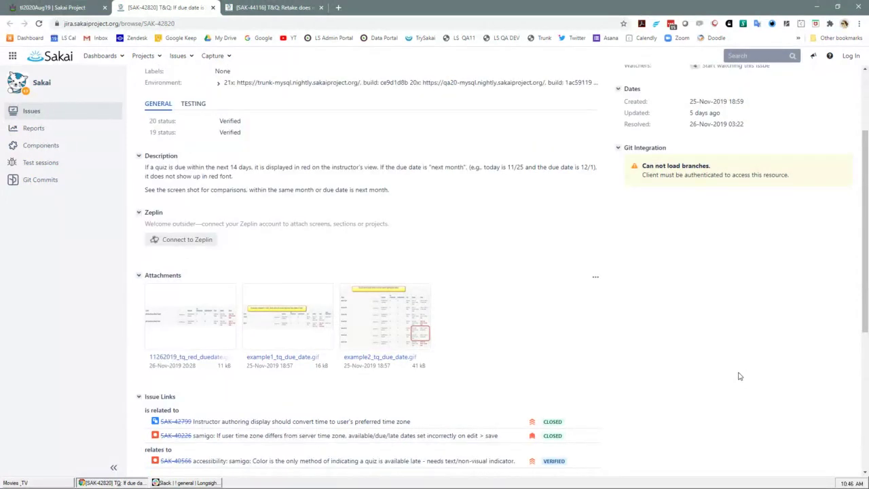
scroll(740, 376, "down", 4)
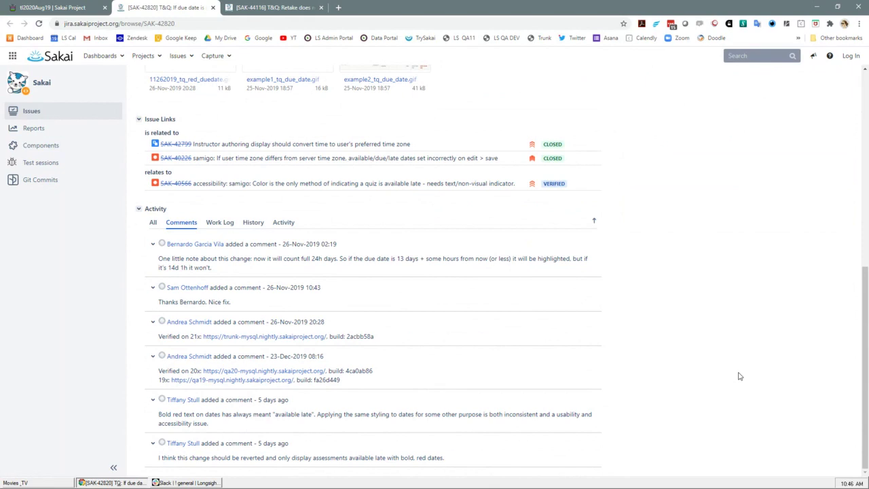
scroll(739, 376, "up", 2)
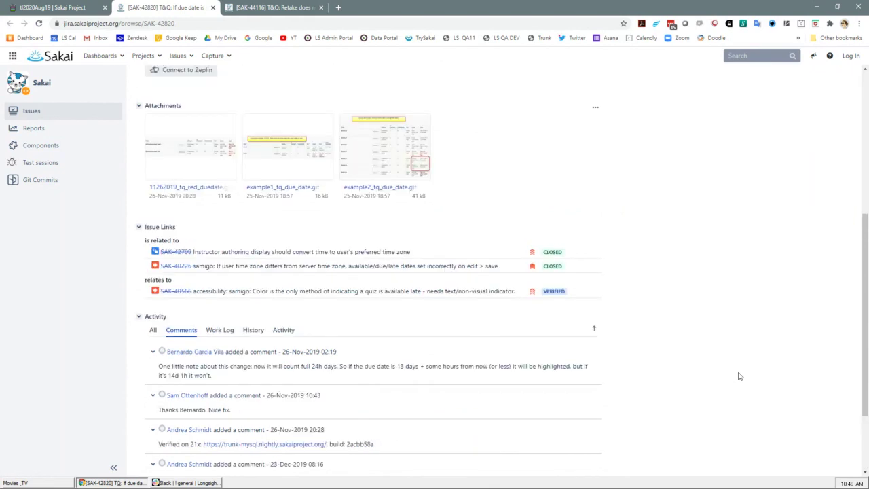
scroll(739, 376, "up", 3)
scroll(739, 376, "up", 2)
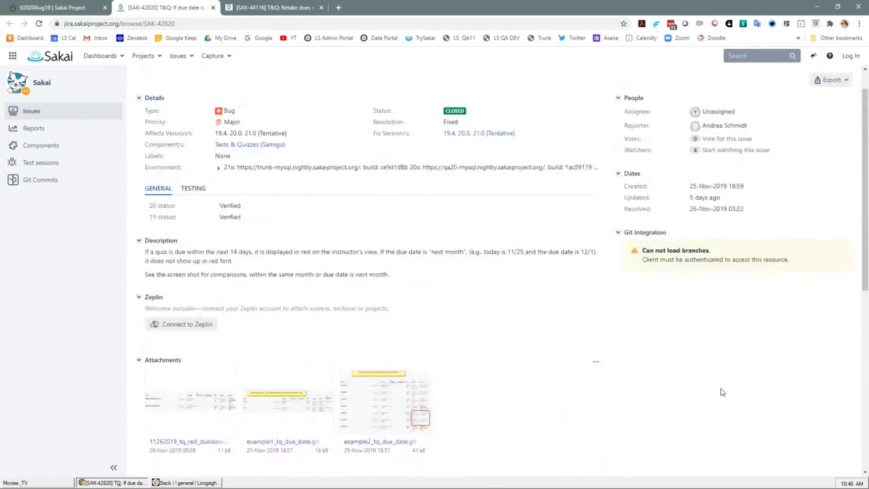
scroll(638, 419, "up", 1)
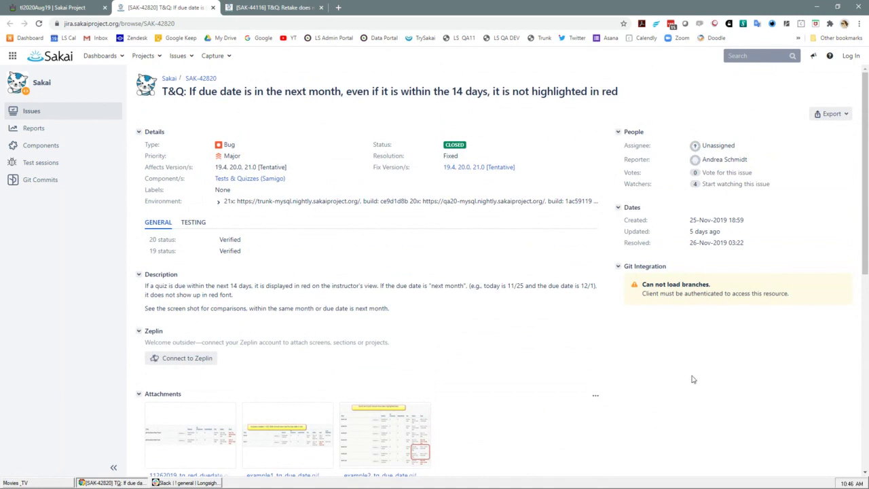
Reload issue SAK-42820, and close issue SAK-44116 after rechecking its comments
left_click(39, 24)
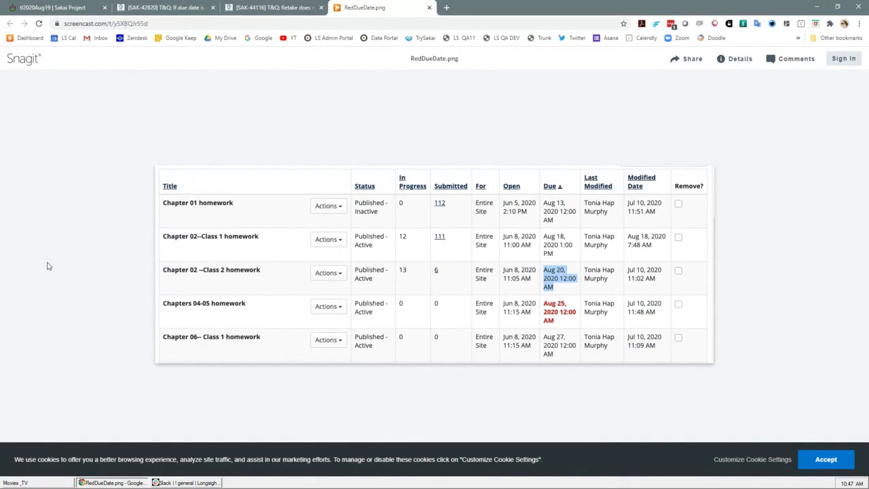
left_click(255, 8)
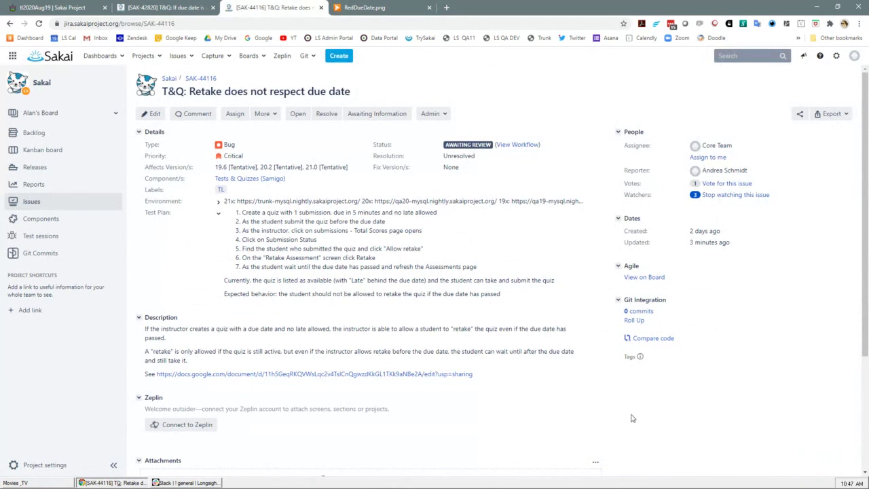
scroll(632, 418, "down", 2)
scroll(631, 418, "down", 2)
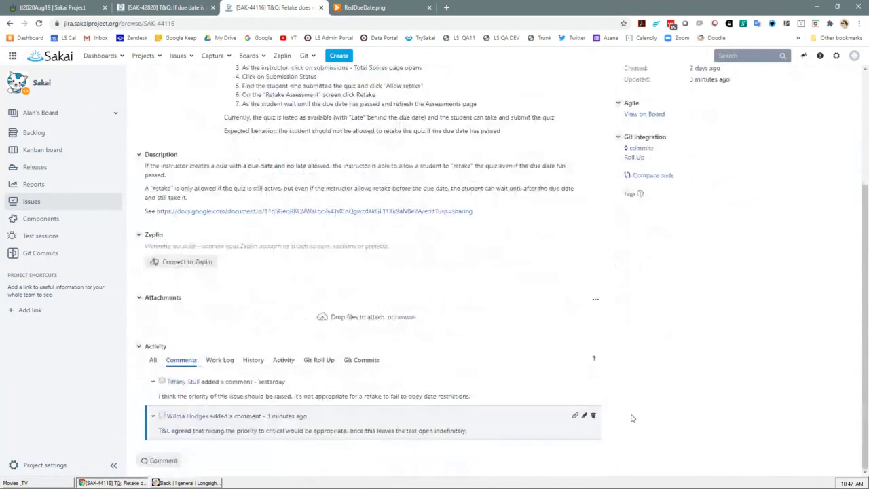
scroll(207, 253, "up", 4)
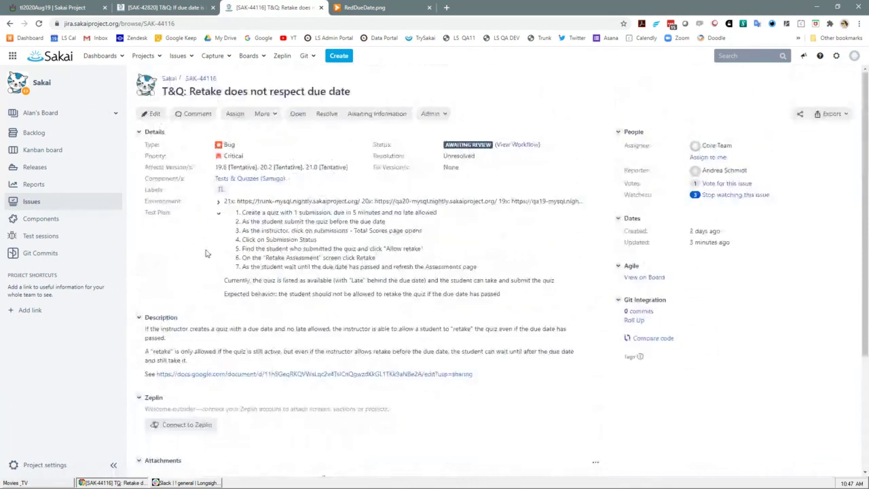
left_click(321, 7)
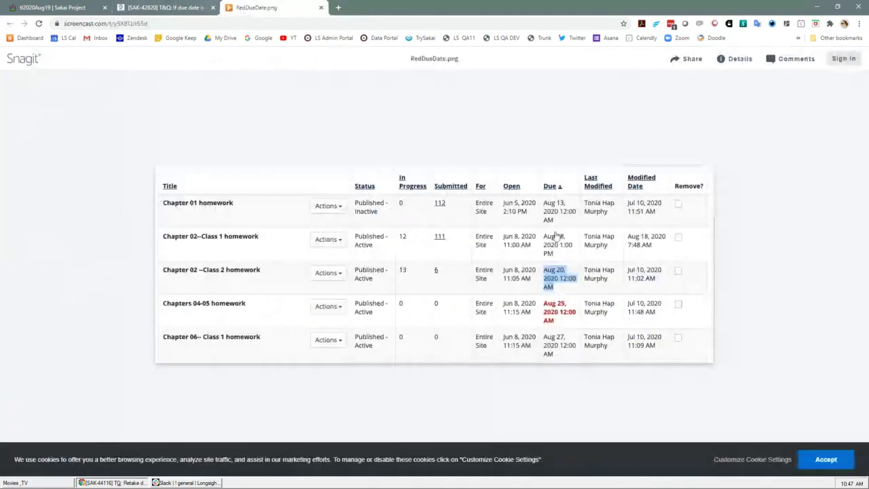
Return to issue SAK-42820 and start a new comment reading "T&L agreed that red text is confusing"
left_click(158, 10)
scroll(713, 281, "down", 3)
scroll(717, 286, "down", 3)
scroll(717, 285, "down", 2)
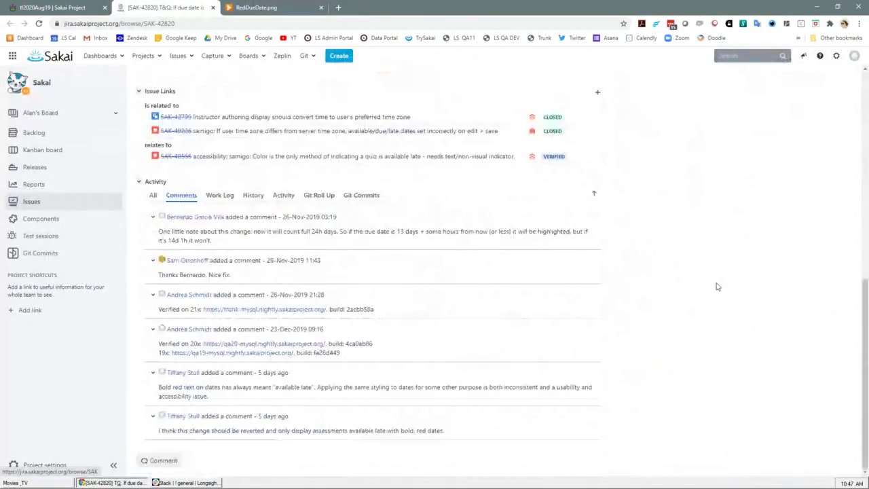
left_click(163, 461)
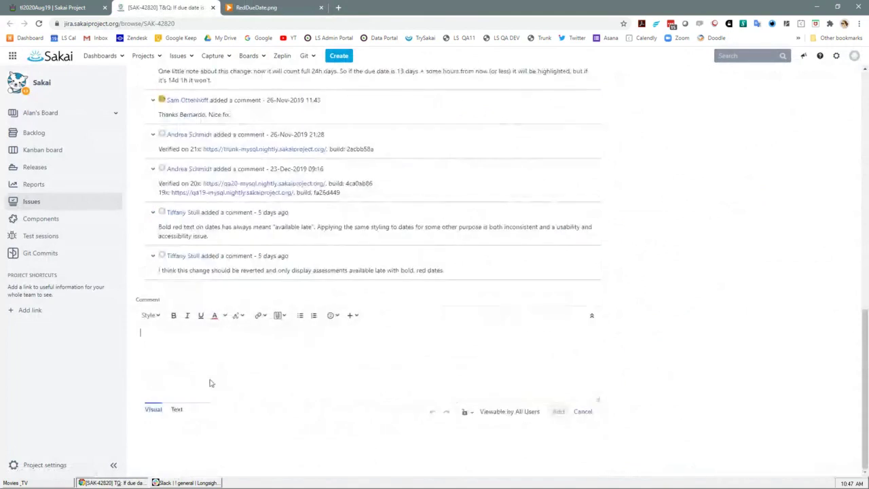
type("T")
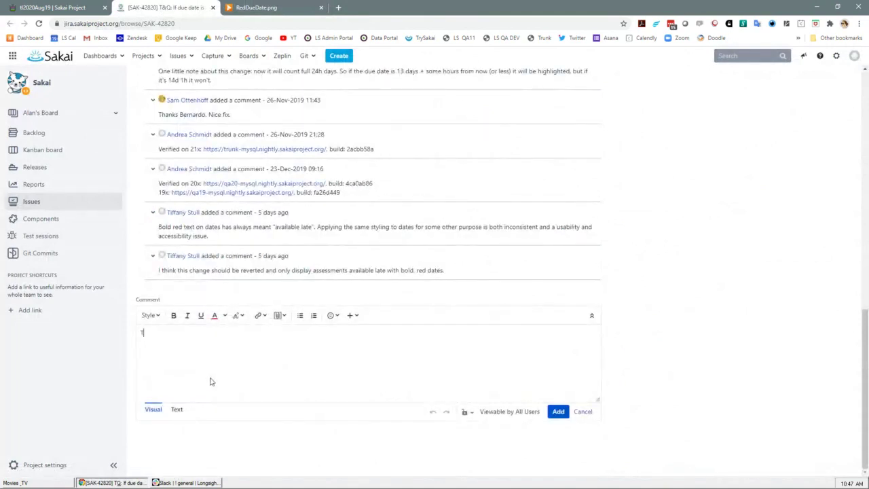
type("&L agreed that red text is confusing")
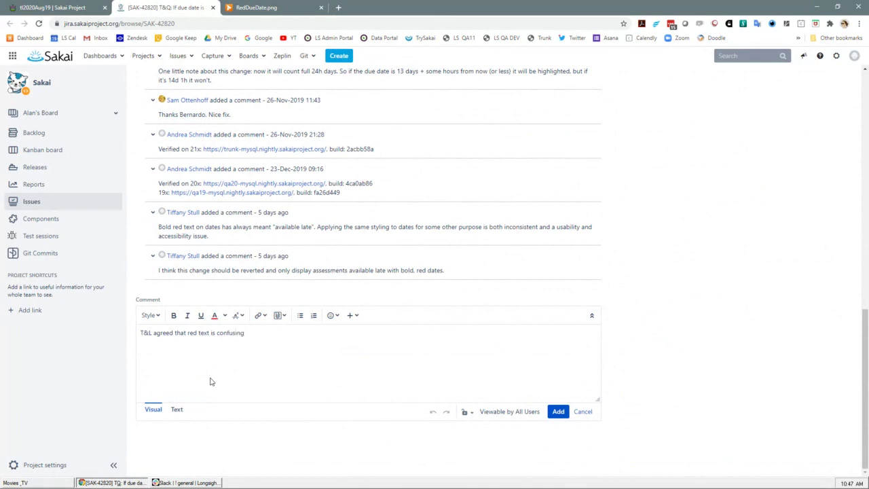
Continue the comment with "Red usually indicates that something is late, but in this case it isn't being used in that manner."
type(". Red usually indicates that somethi")
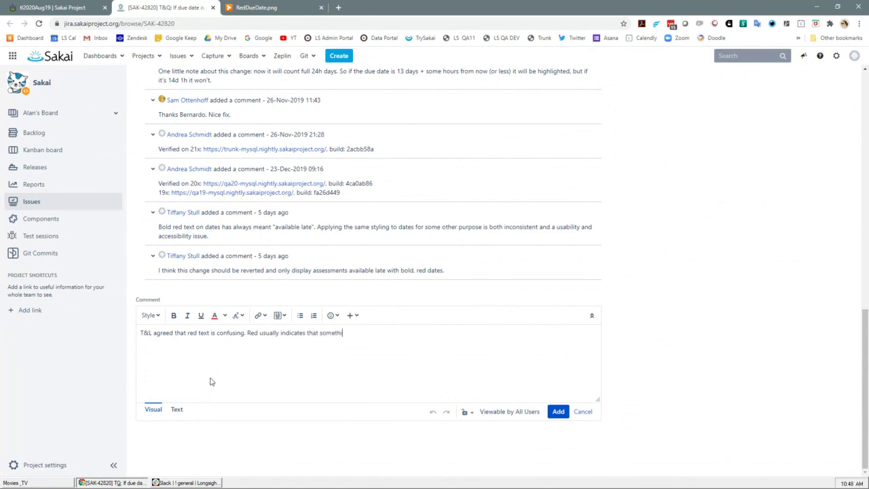
type("ng is late")
type(", but in this case it isn't being u")
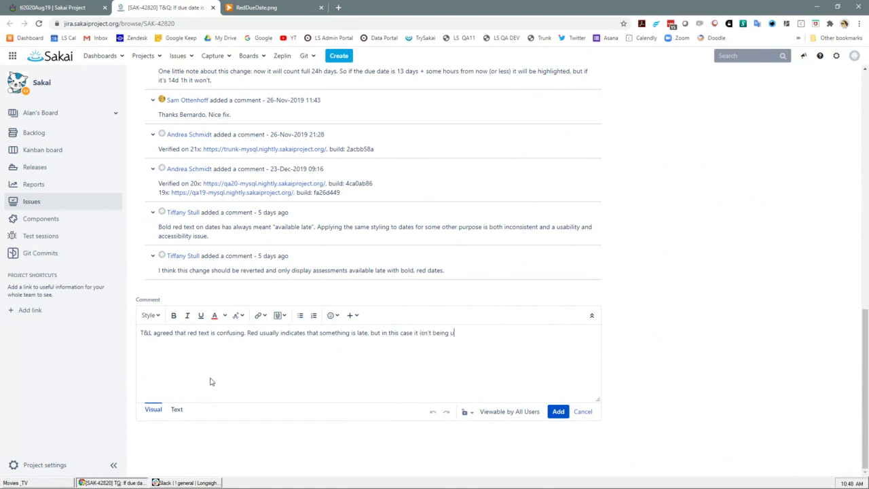
type("sed in that manner. We")
scroll(516, 352, "up", 4)
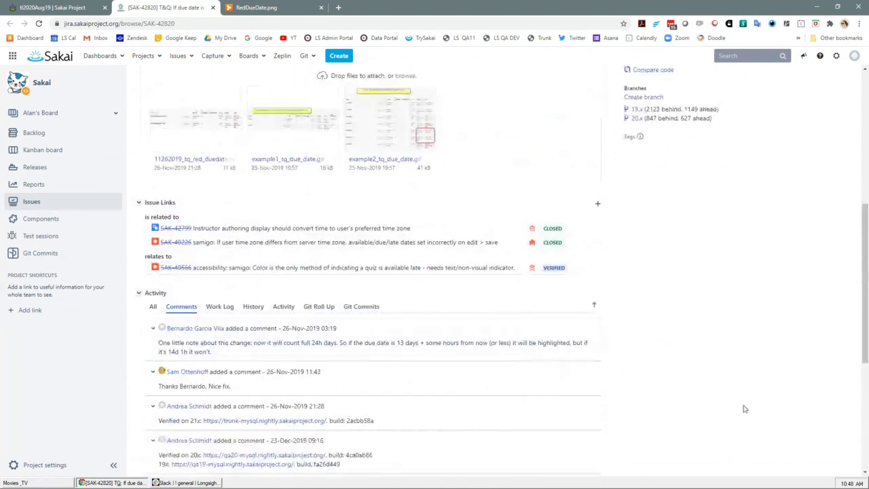
scroll(602, 355, "down", 1)
scroll(711, 404, "down", 2)
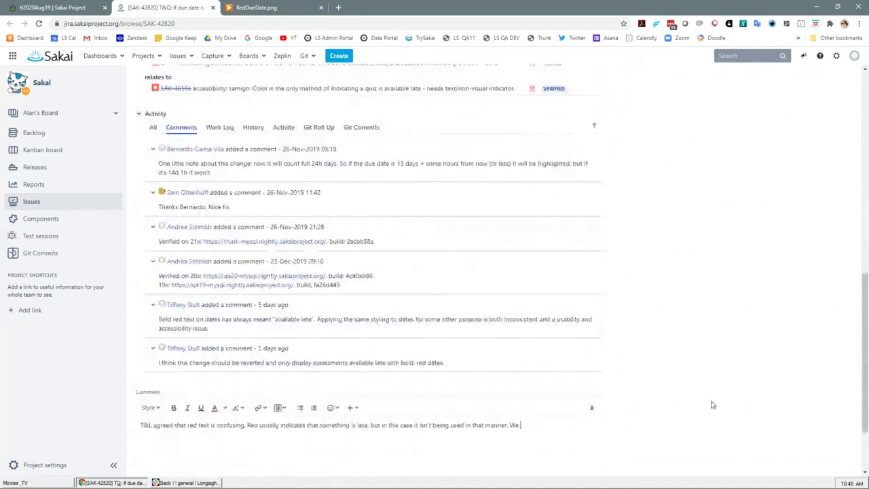
key("BackSpace")
key("BackSpace")
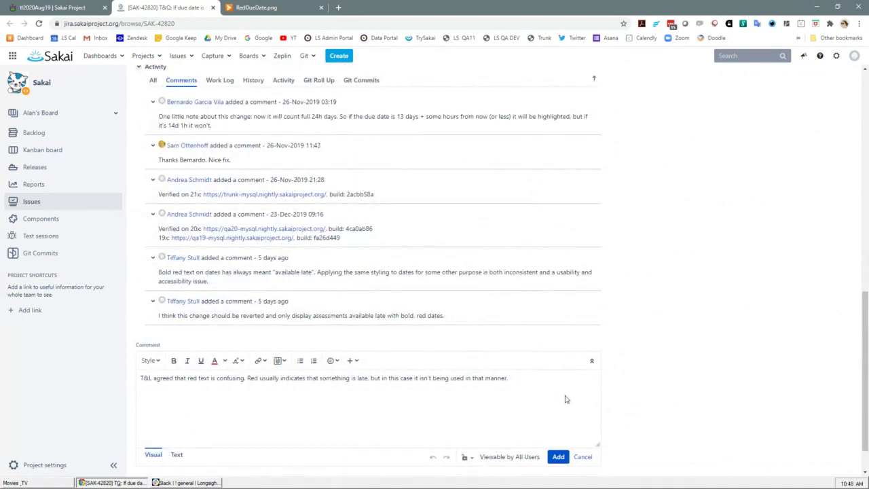
Add "The group agreed that only late items should be in dark red" to the comment, rechecking the issue description while writing
type("The group agreed that")
scroll(706, 386, "up", 5)
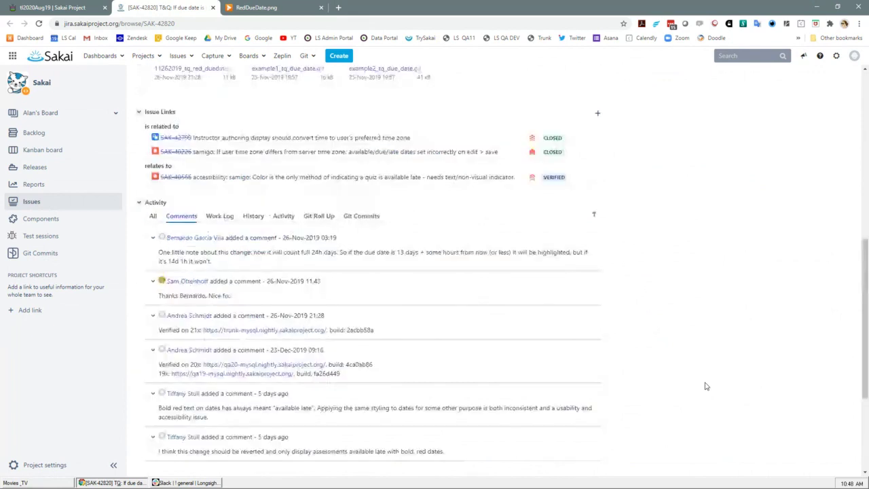
scroll(706, 386, "up", 1)
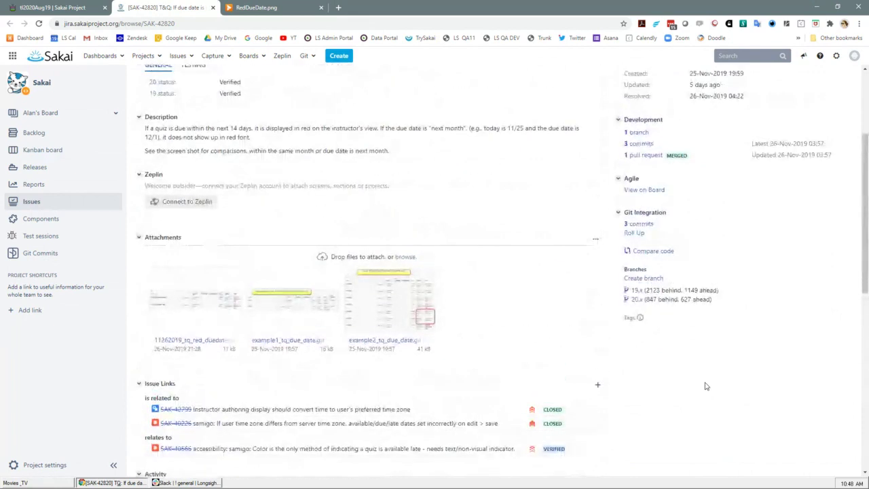
scroll(706, 386, "up", 2)
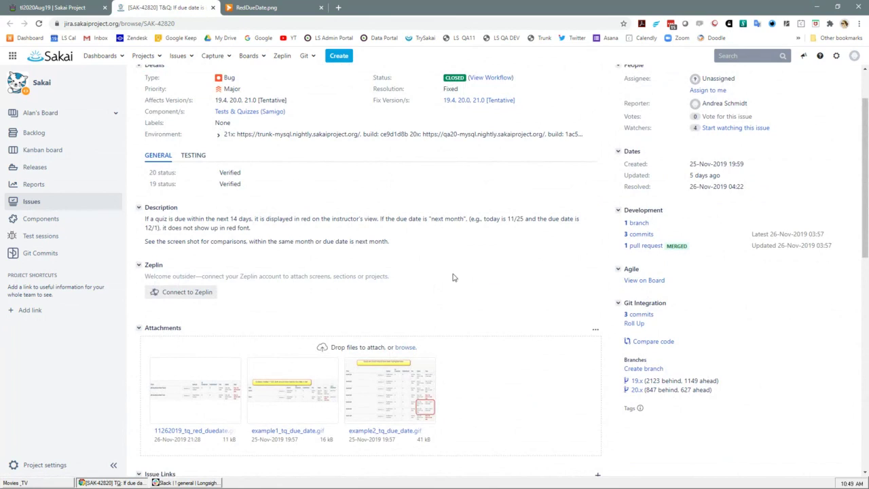
scroll(466, 283, "down", 2)
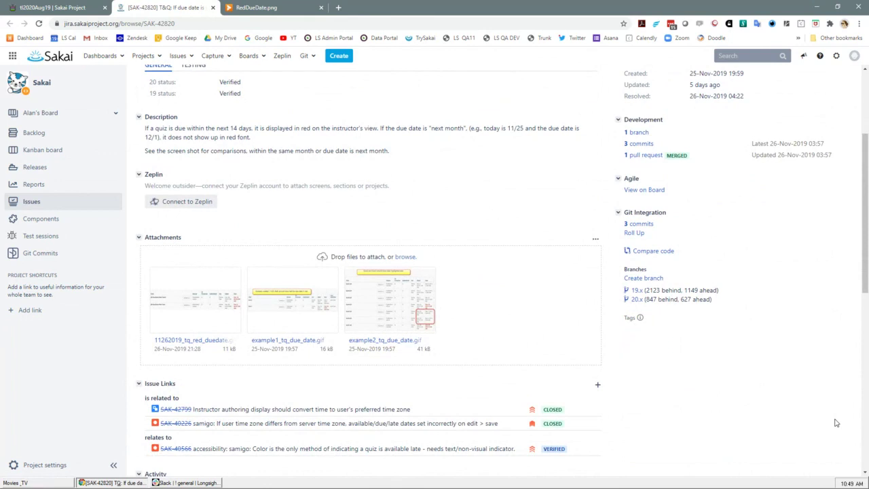
scroll(837, 423, "down", 1)
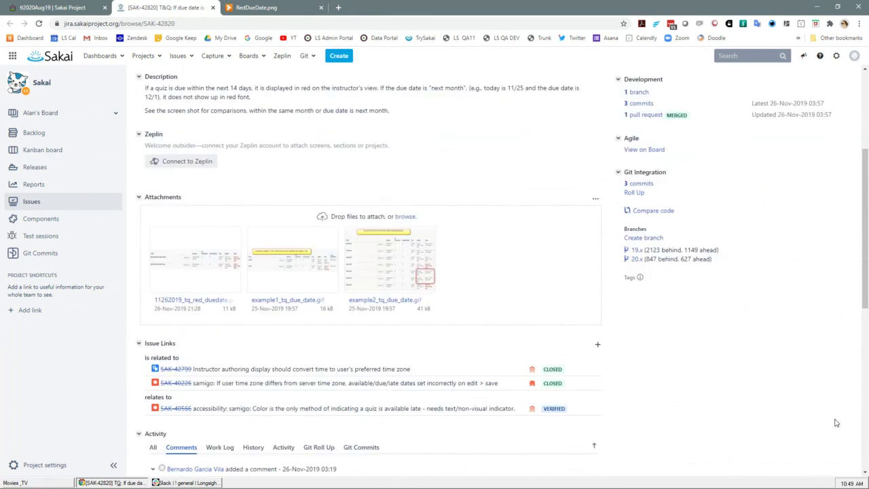
scroll(837, 423, "down", 5)
scroll(837, 423, "down", 1)
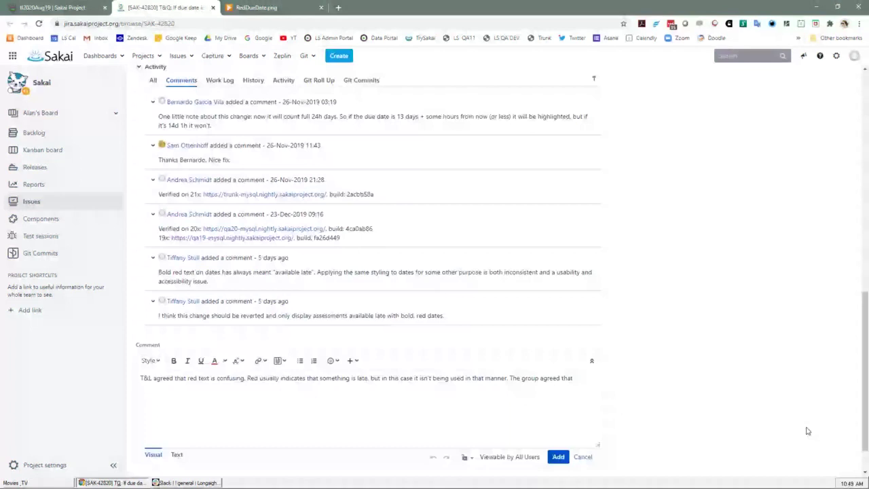
left_click(446, 393)
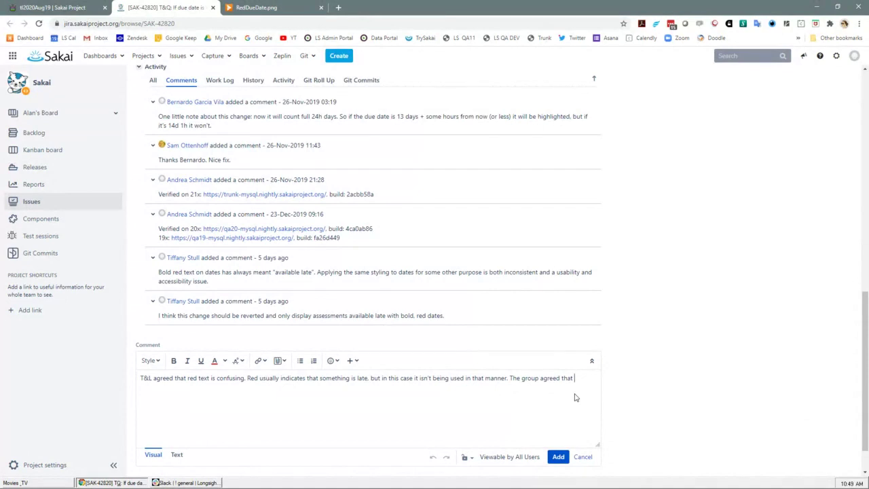
type("only late items should be in dark red")
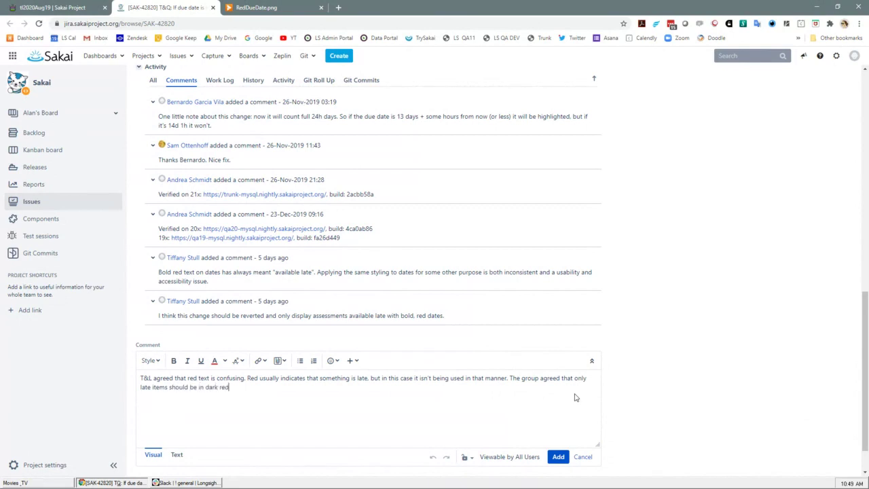
Complete the sentence about dark red late items with ", with (late) afterward."
type(", with (i")
type("ate) ")
type("in para")
type("n")
key("BackSpace")
key("BackSpace")
type("ent")
key("BackSpace")
key("BackSpace")
key("BackSpace")
key("BackSpace")
key("BackSpace")
key("BackSpace")
key("BackSpace")
key("BackSpace")
key("BackSpace")
type("afterward.")
End the comment with "We will open a new Jira about the late indicator." and post it
type("We will open a new ")
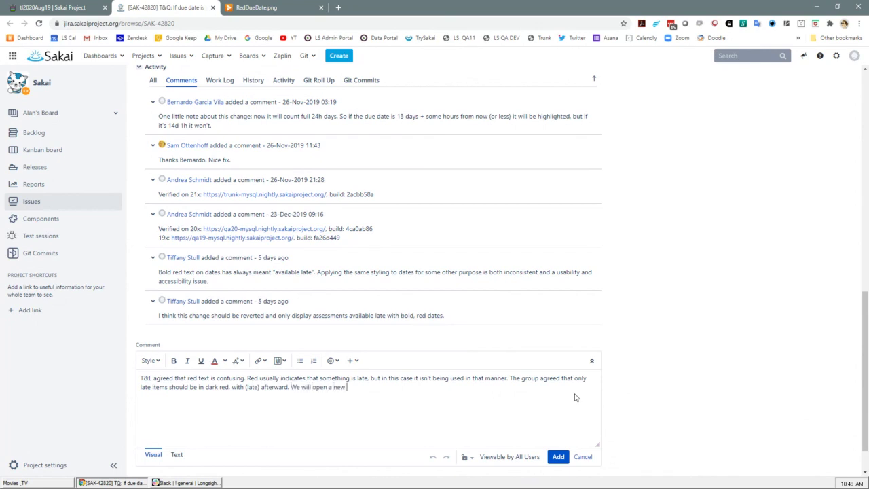
type("Jira about the late indicator.")
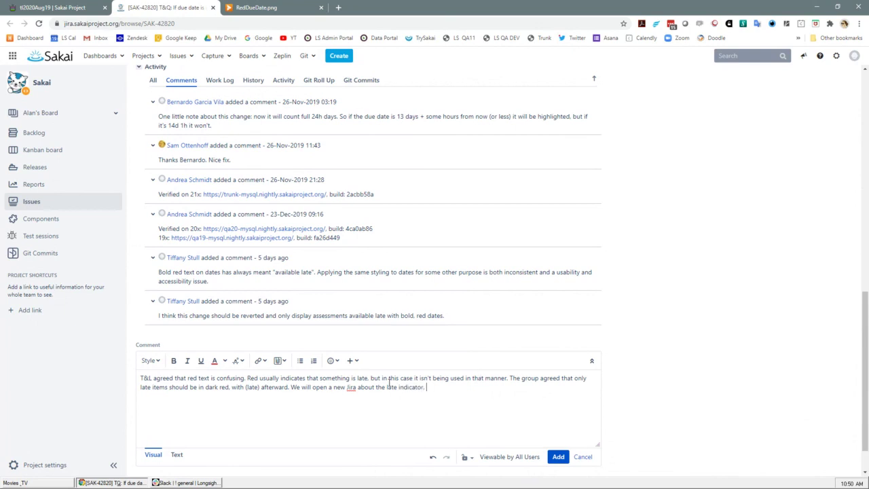
left_click(510, 379)
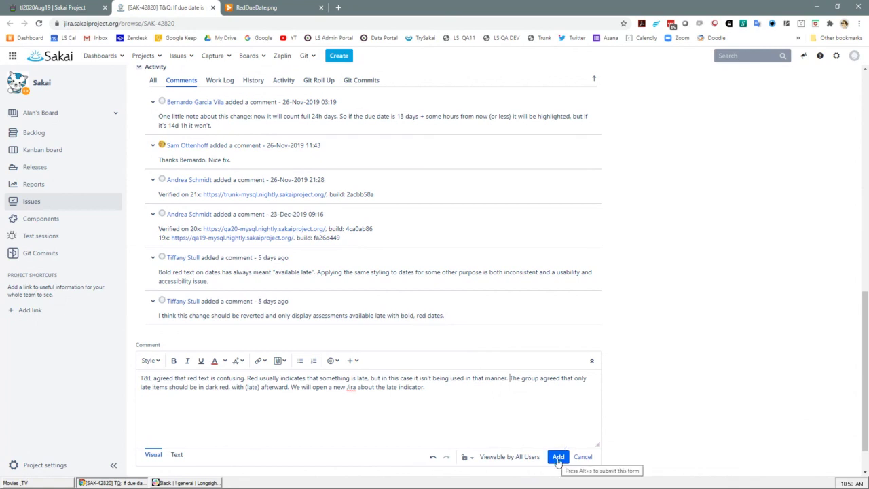
left_click(558, 456)
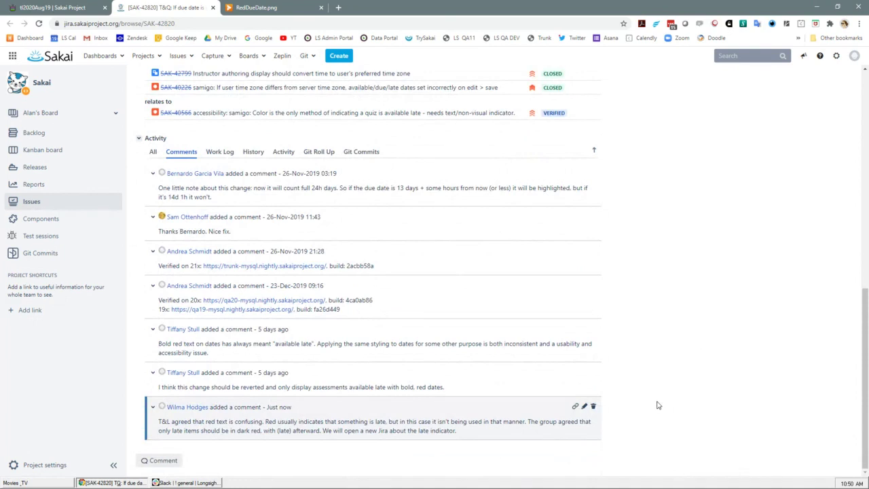
Edit the posted comment to insert "This change should be reverted." before "The group agreed", begin a new paragraph after it, and save
scroll(656, 406, "up", 5)
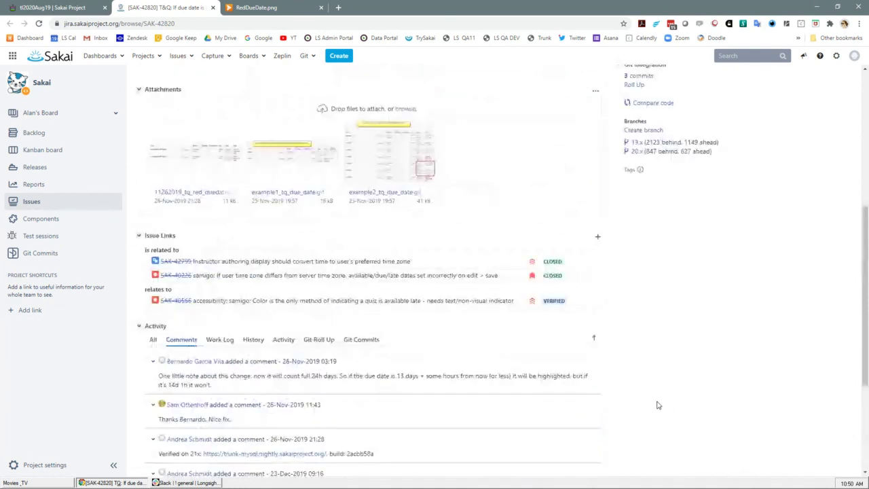
scroll(339, 133, "up", 3)
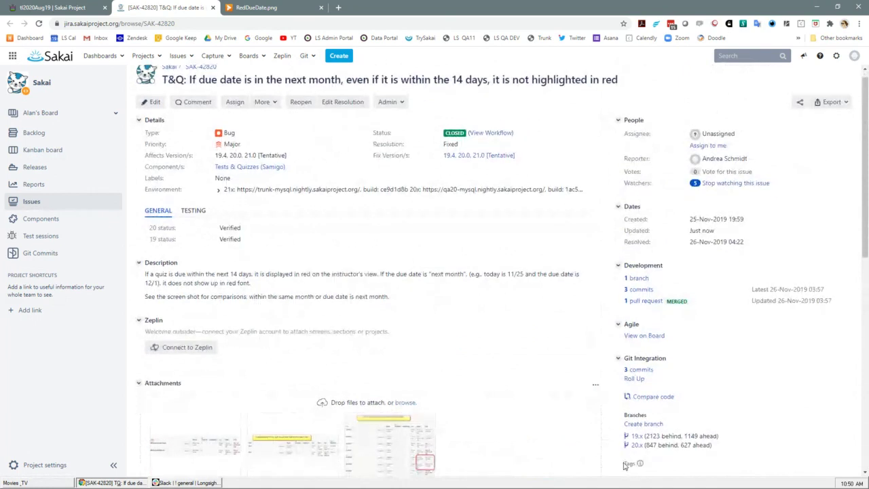
scroll(625, 467, "down", 1)
scroll(625, 467, "down", 3)
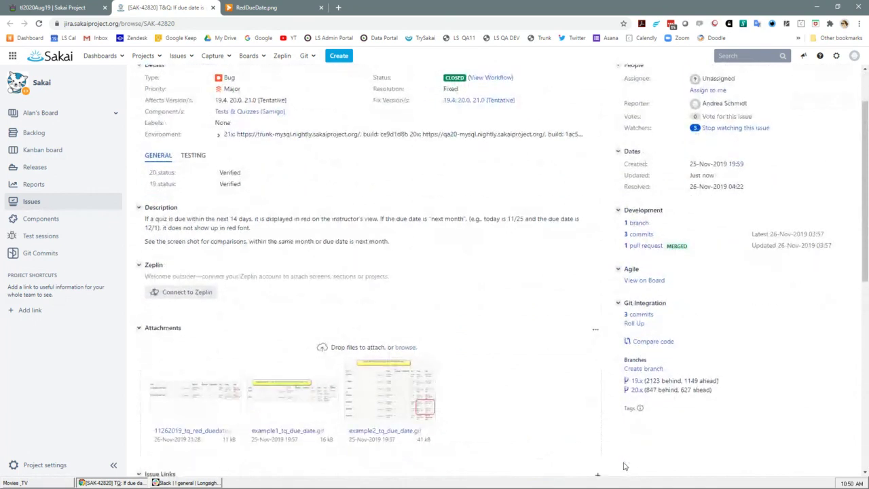
scroll(624, 466, "down", 3)
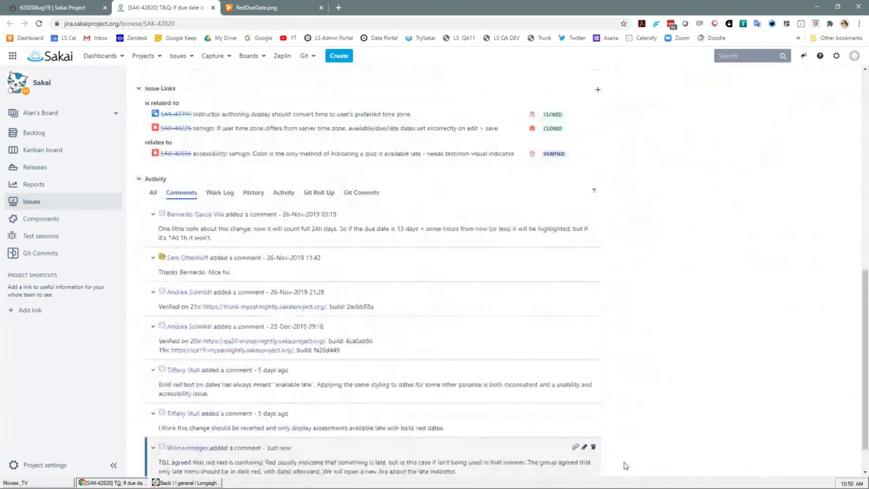
scroll(624, 467, "down", 1)
left_click(584, 406)
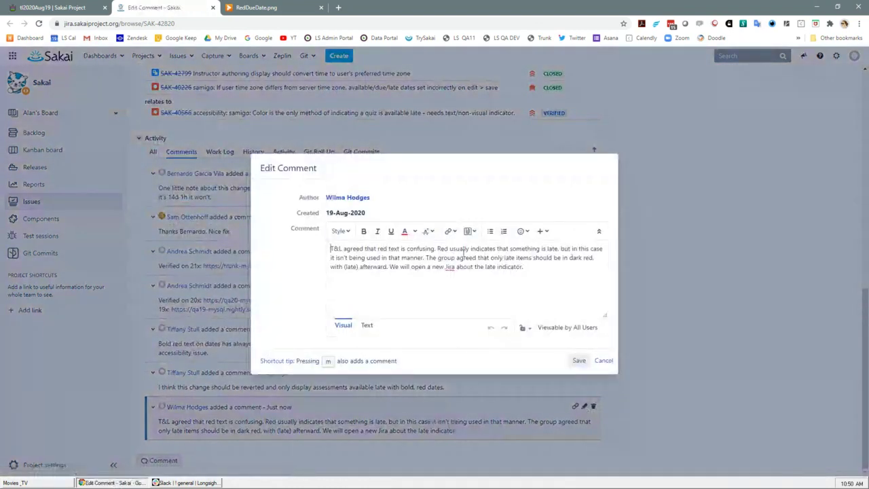
left_click(427, 259)
type("This ")
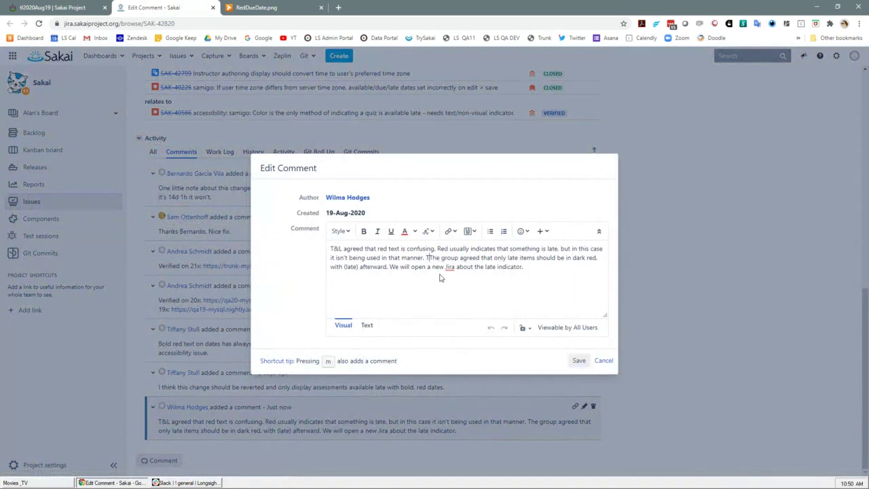
type("(Th")
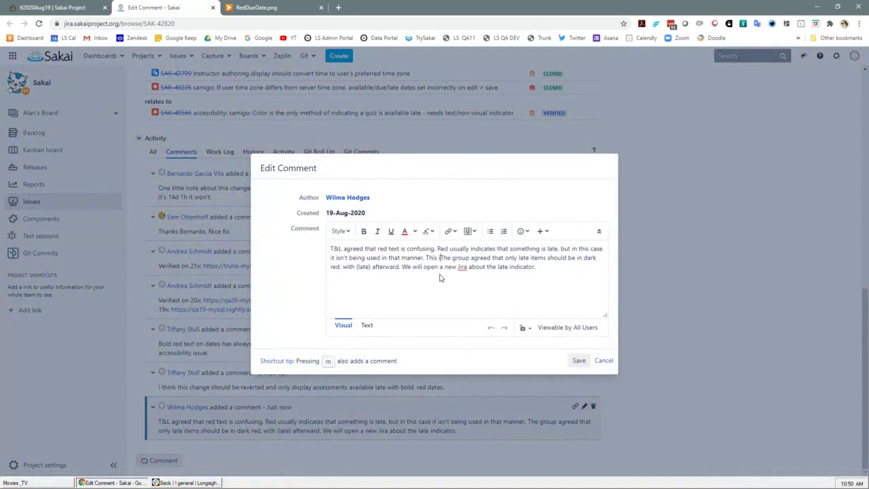
key("BackSpace")
type("change should ")
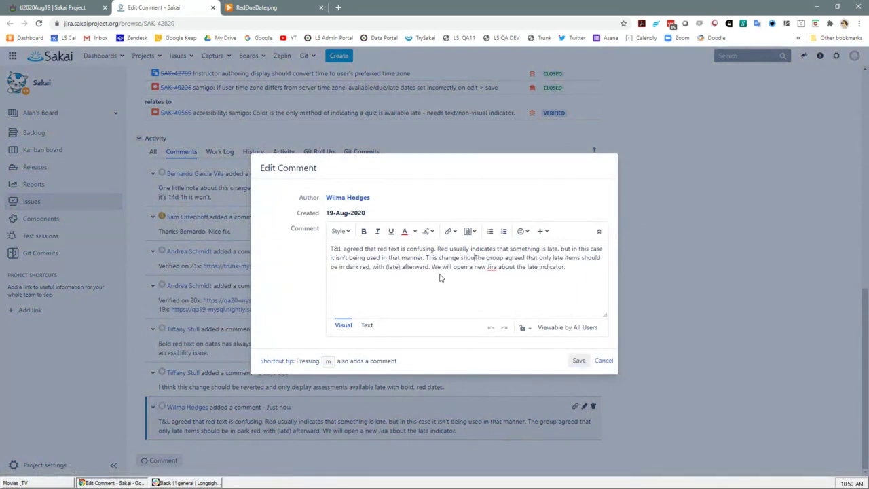
type("be red")
type("erted.")
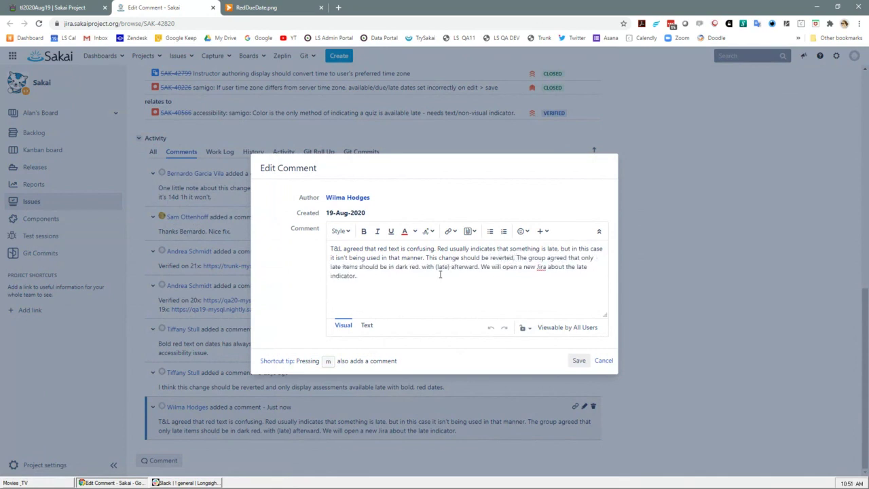
key("Return")
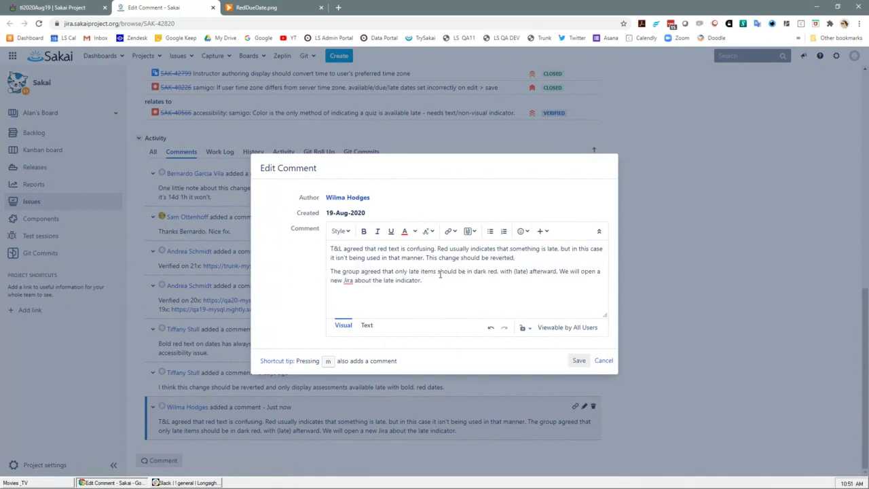
left_click(579, 361)
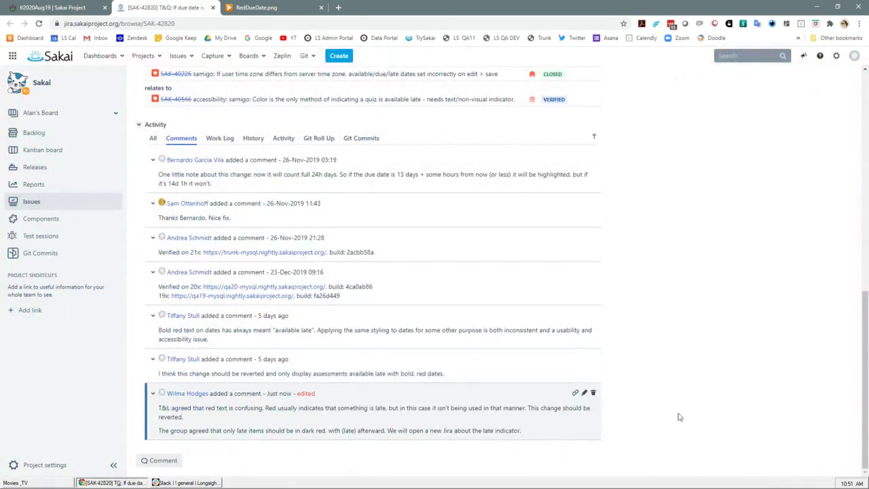
Open issue SAK-31582 about the Gradebook "Penalty" option from the meeting agenda and select its full web address
scroll(679, 417, "up", 2)
scroll(678, 417, "up", 4)
scroll(678, 417, "up", 2)
scroll(534, 341, "up", 1)
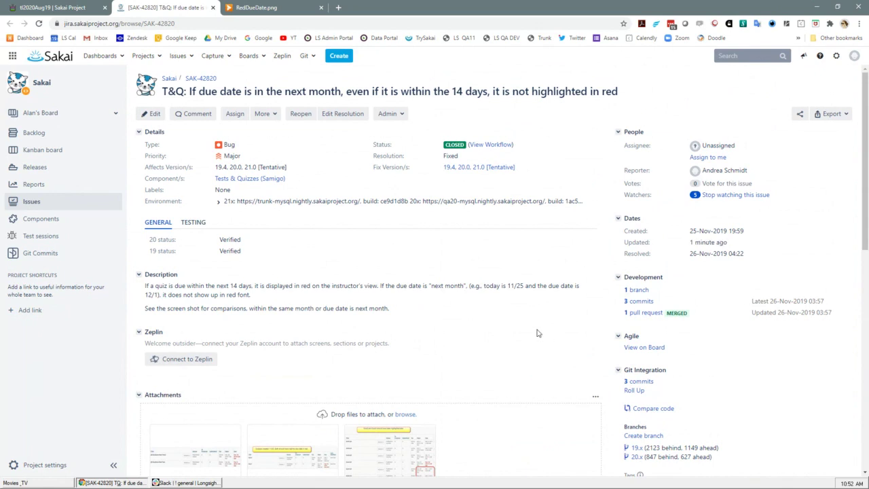
left_click(55, 7)
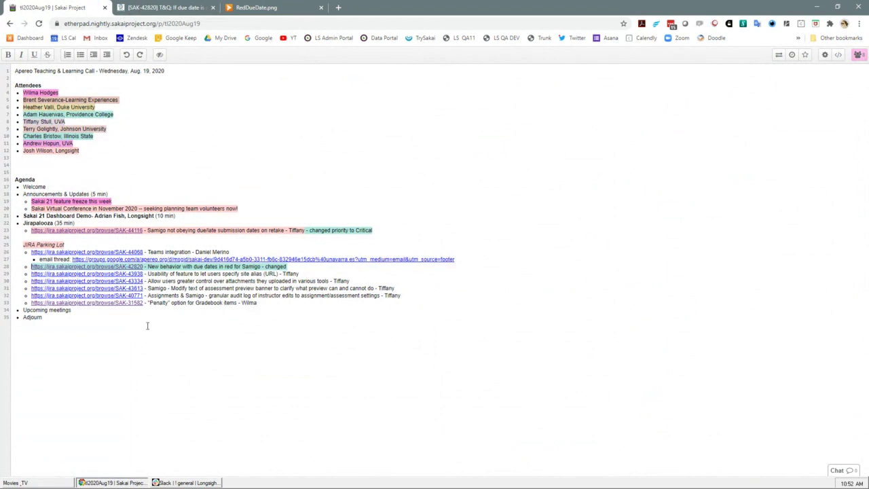
left_click(87, 303)
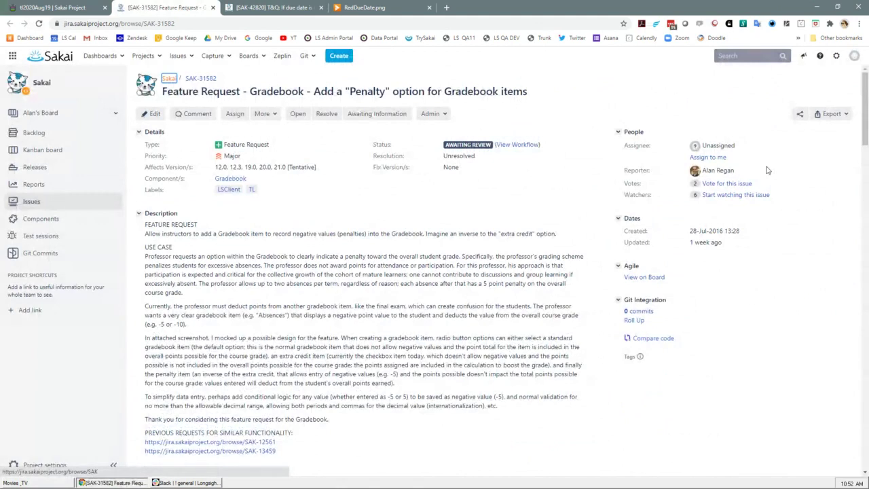
left_click(132, 24)
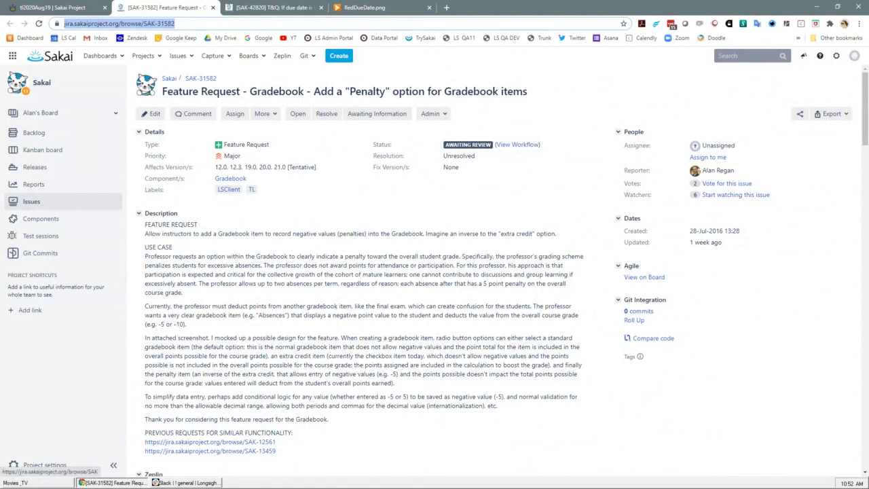
key("alt+Tab")
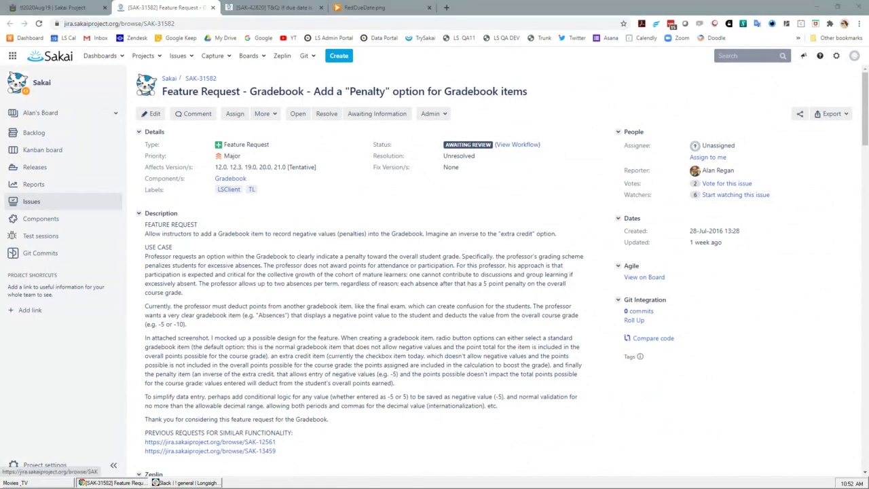